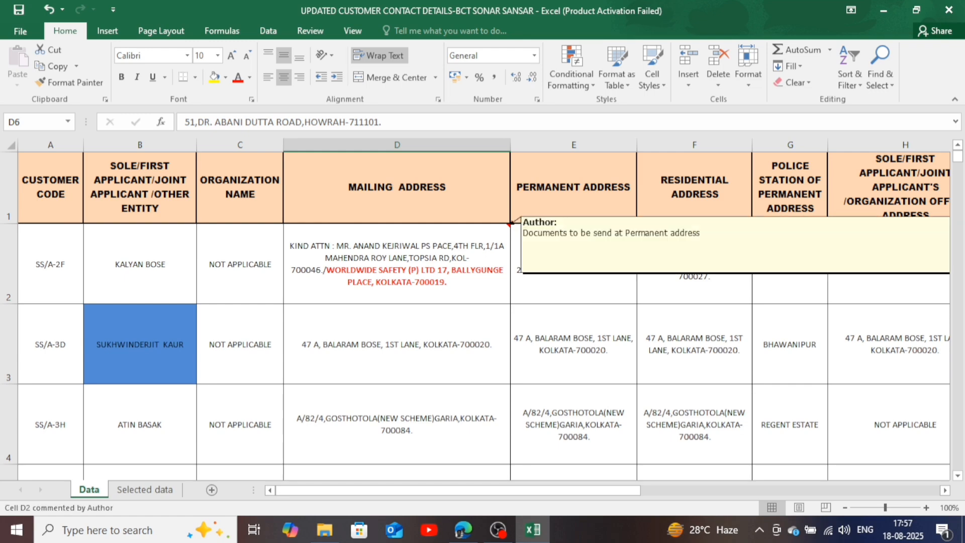
scroll(478, 312, "down", 20)
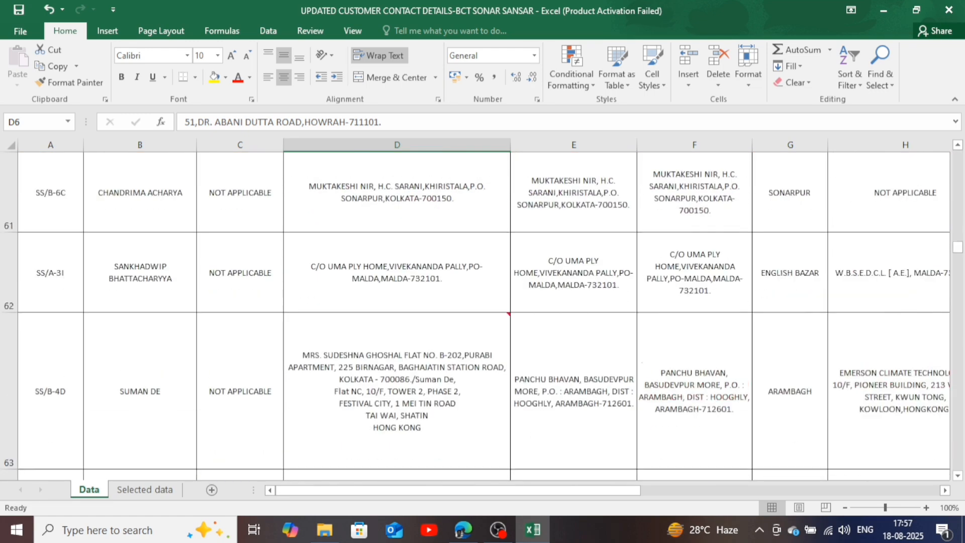
scroll(477, 312, "up", 20)
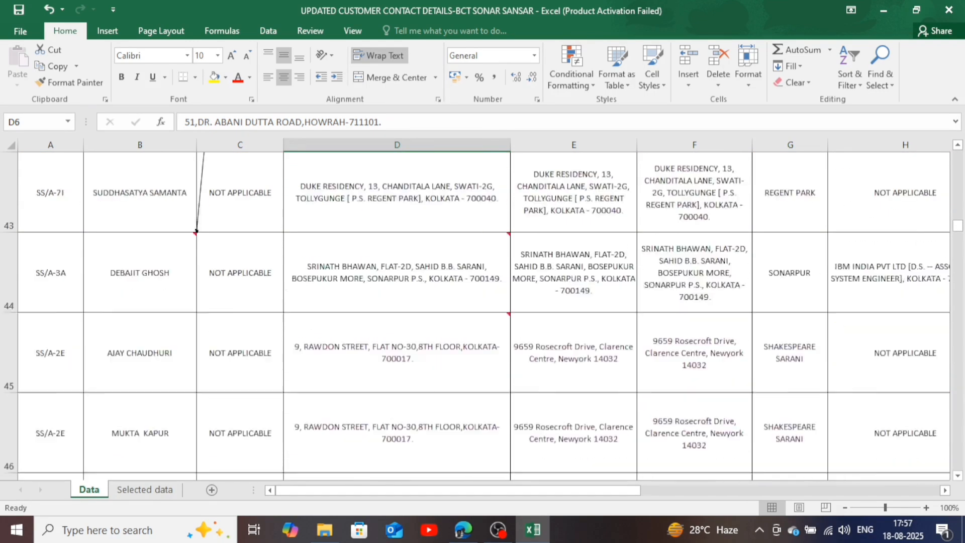
scroll(477, 312, "up", 4)
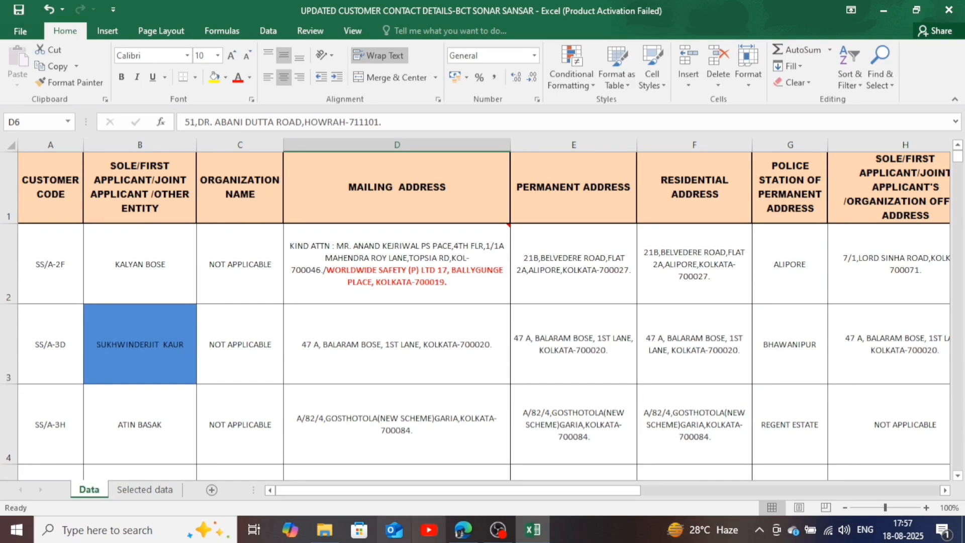
mouse_move(452, 490)
left_mouse_down()
mouse_move(744, 490)
mouse_move(452, 490)
left_mouse_up()
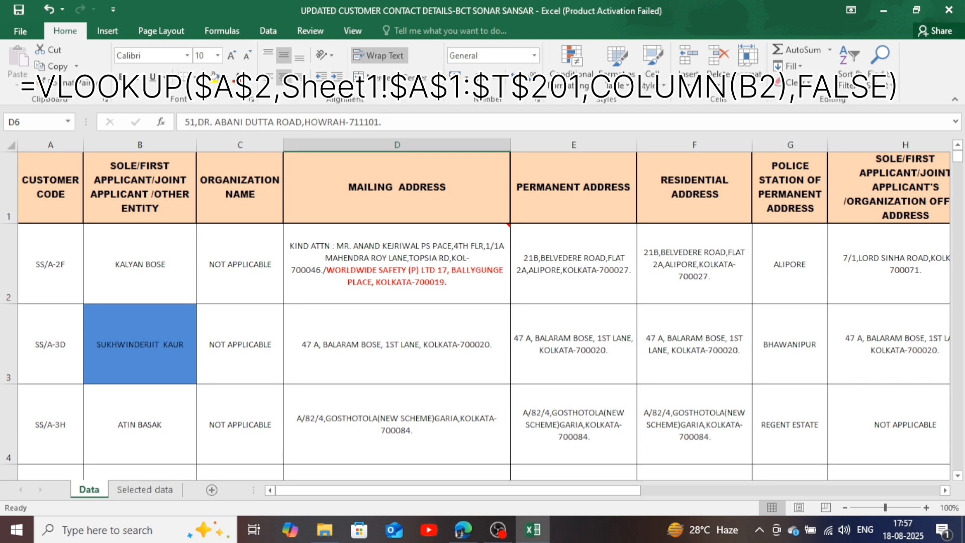
- Copy the header row of the Data sheet into row 1 of the Selected data sheet
right_click(11, 166)
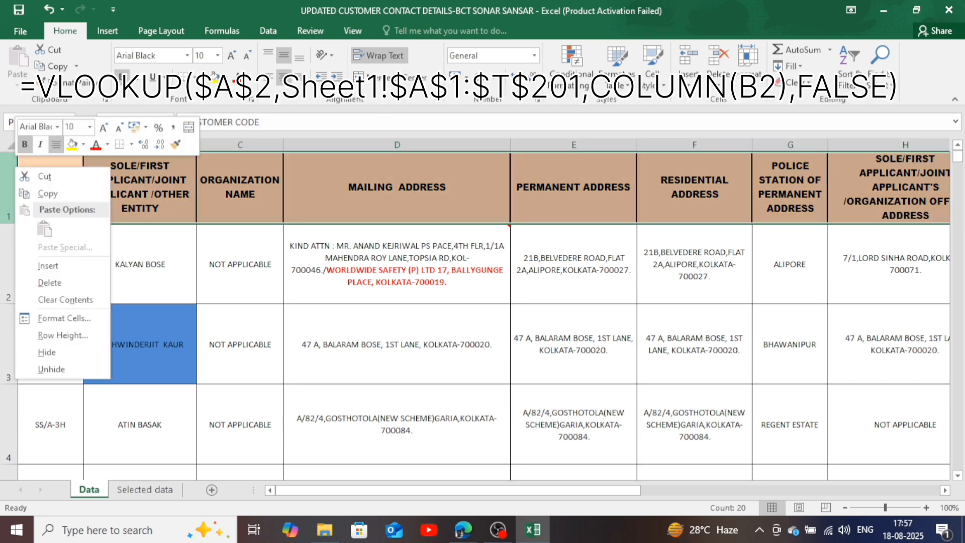
left_click(40, 193)
left_click(145, 490)
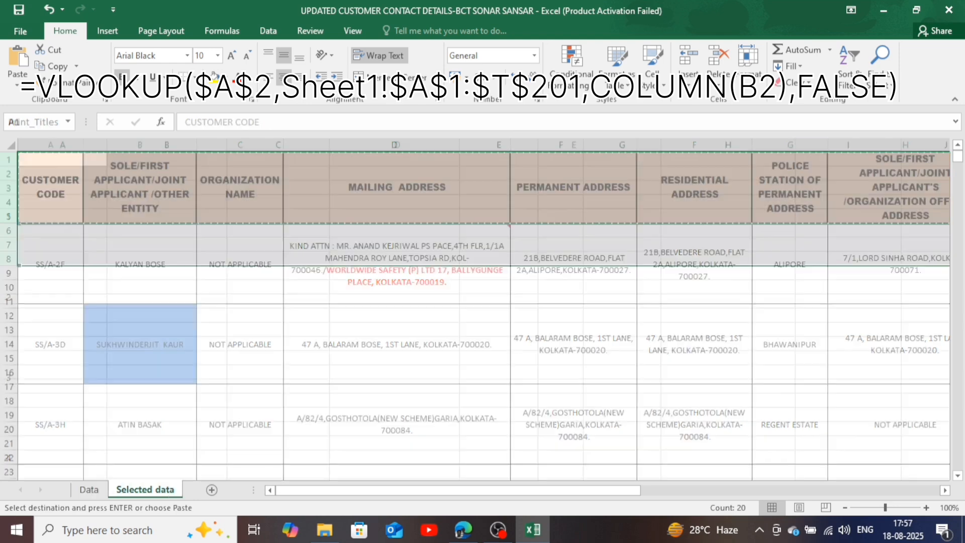
left_click(278, 401)
right_click(8, 160)
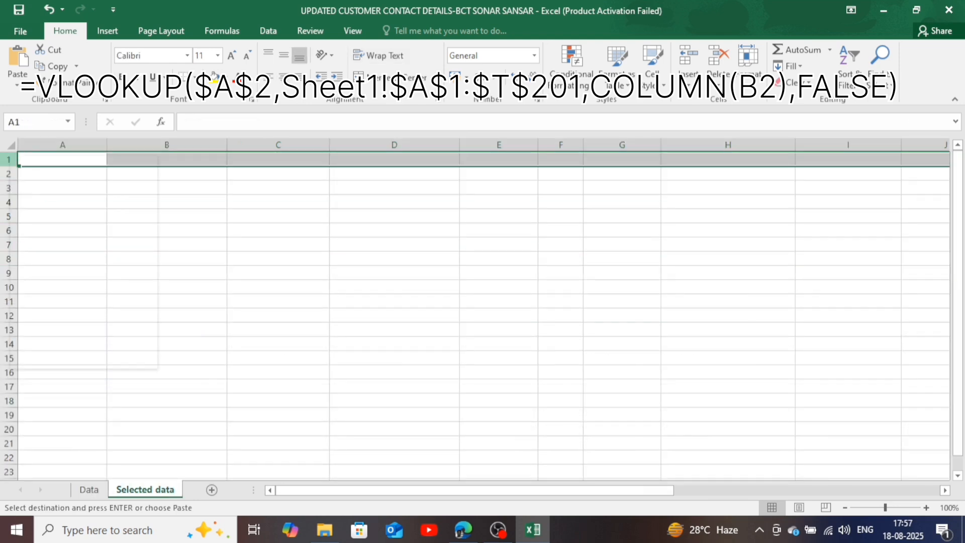
left_click(40, 217)
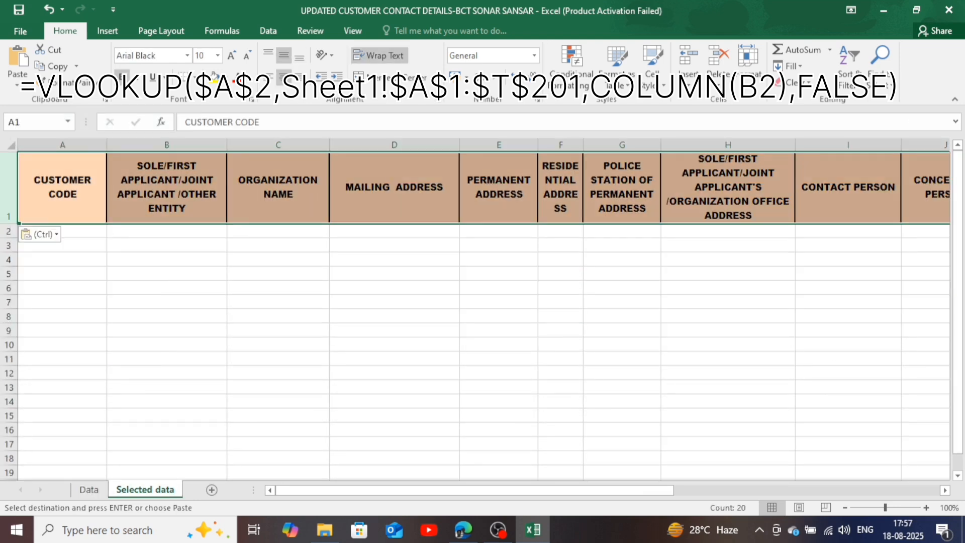
left_click(394, 373)
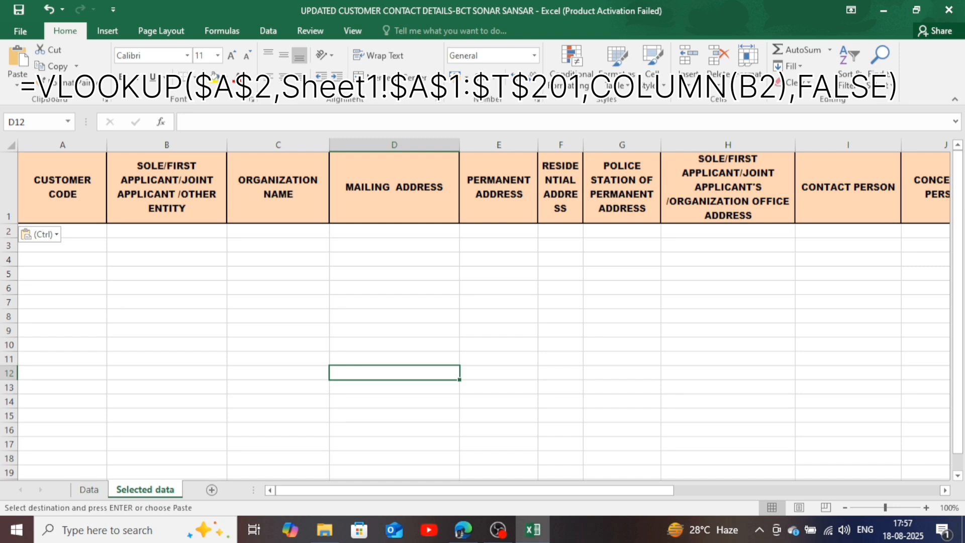
left_click(167, 288)
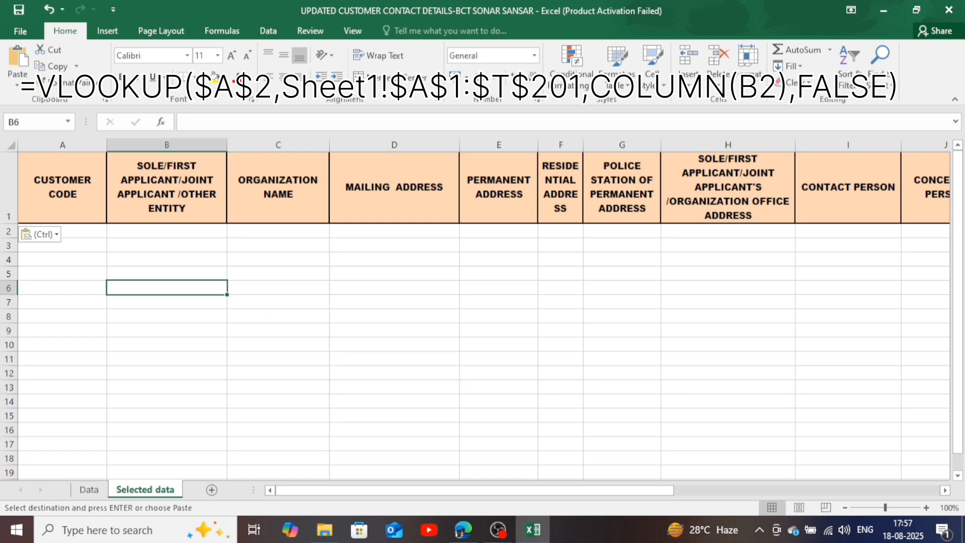
- Copy the customer code in cell A2 of the Data sheet into cell A2 of the Selected data sheet
left_click(83, 231)
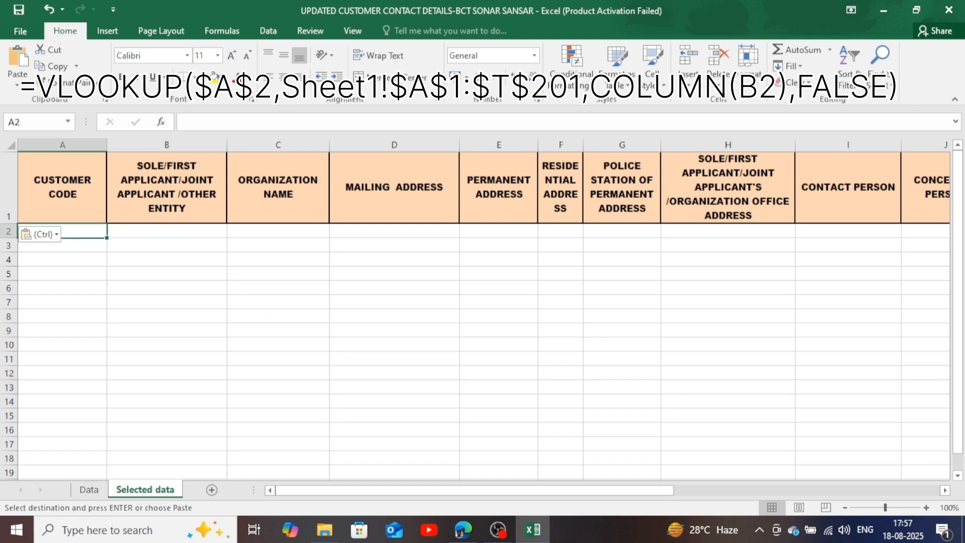
key("Escape")
left_click(88, 488)
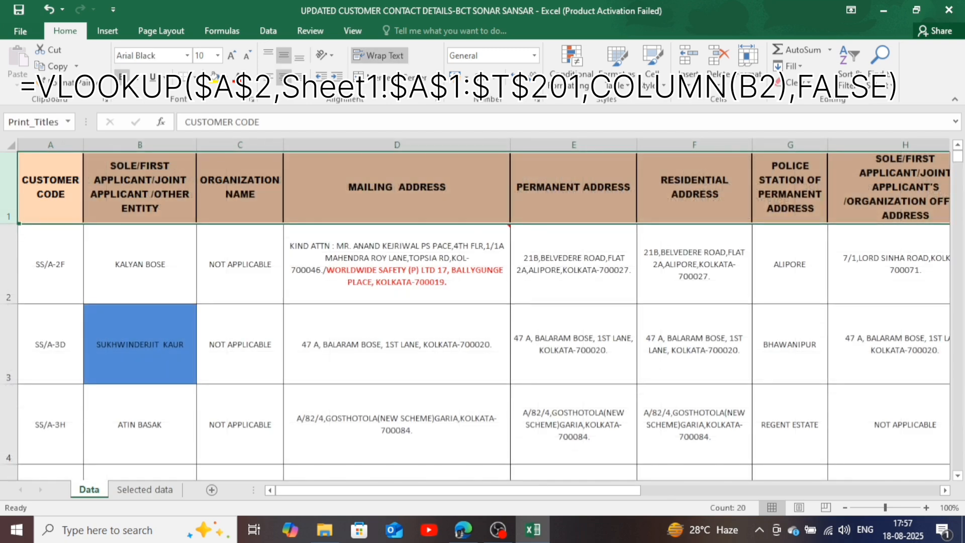
left_click(51, 264)
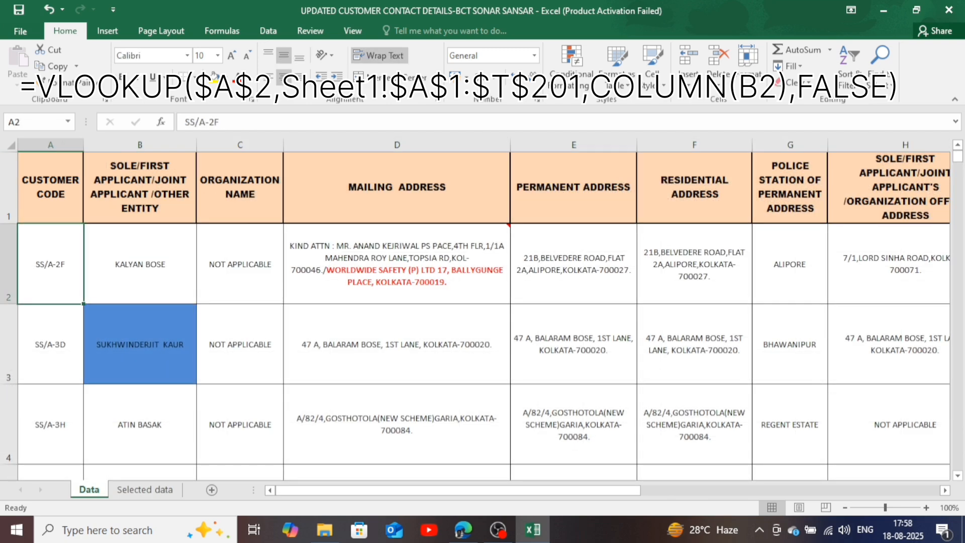
key("ctrl+c")
left_click(144, 489)
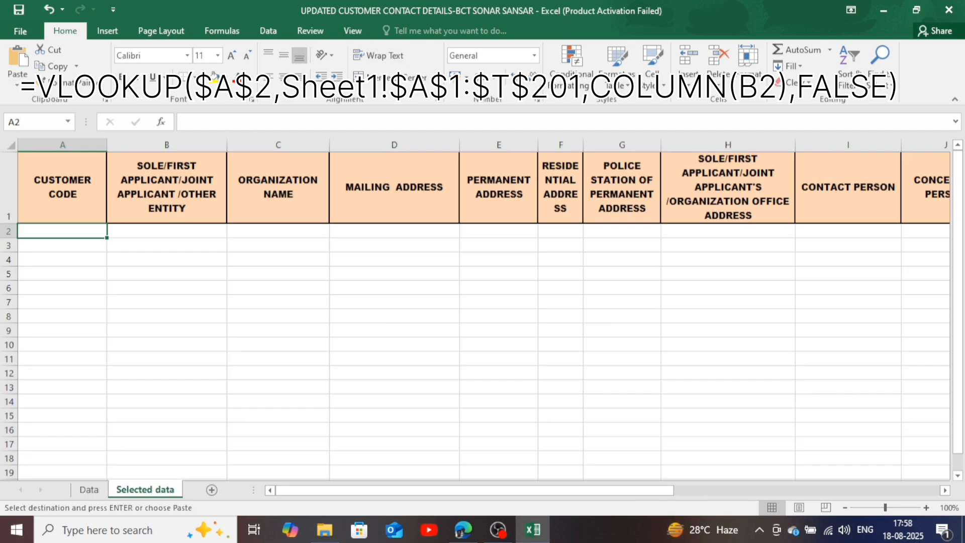
key("ctrl+v")
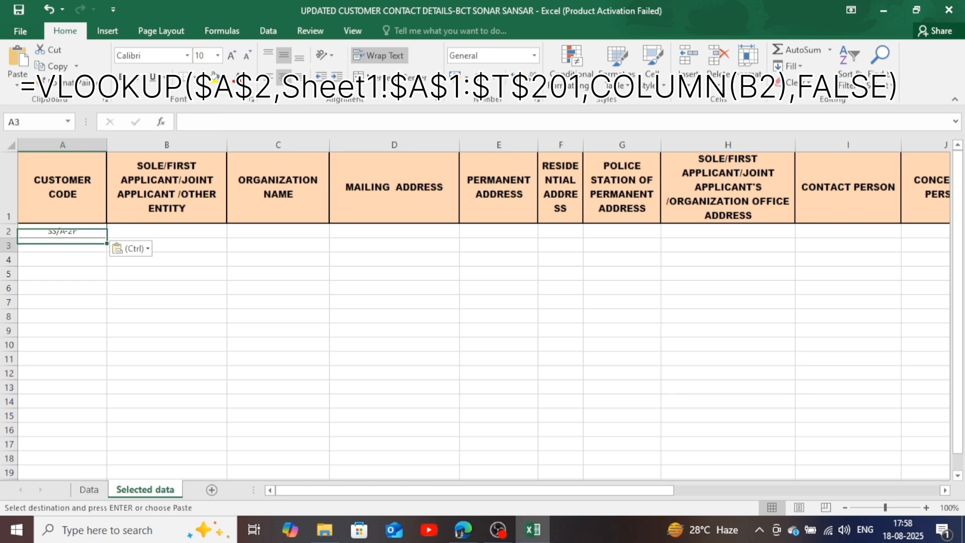
- Copy the customer code in cell A4 of the Data sheet into cell A3 of the Selected data sheet
left_click(89, 489)
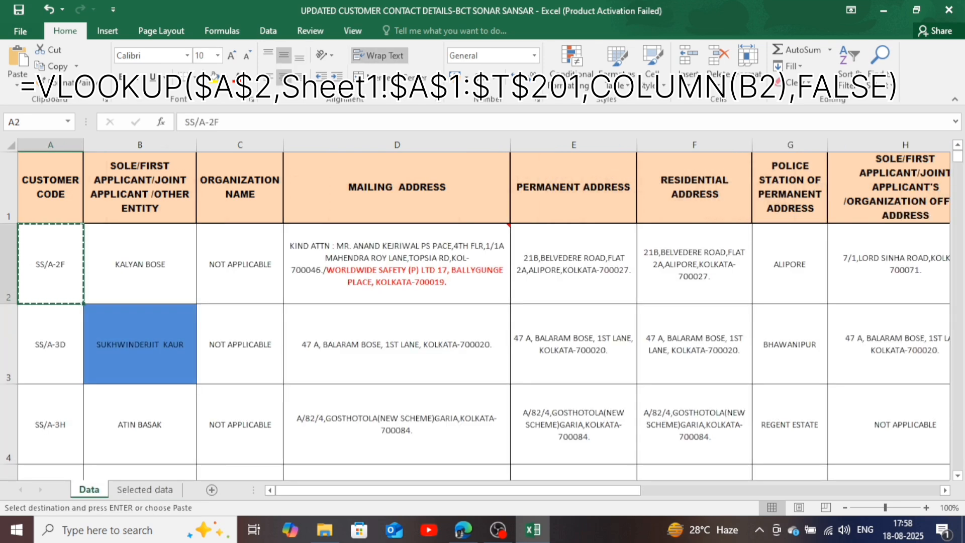
left_click(50, 424)
key("ctrl+c")
left_click(145, 489)
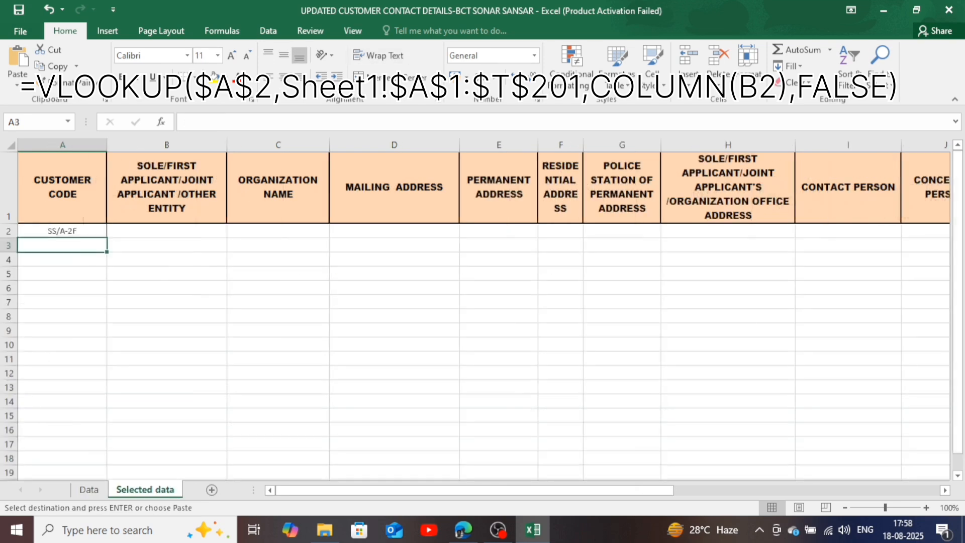
key("ctrl+v")
- Copy the customer code in cell A14 of the Data sheet into cell A4 of the Selected data sheet
left_click(89, 489)
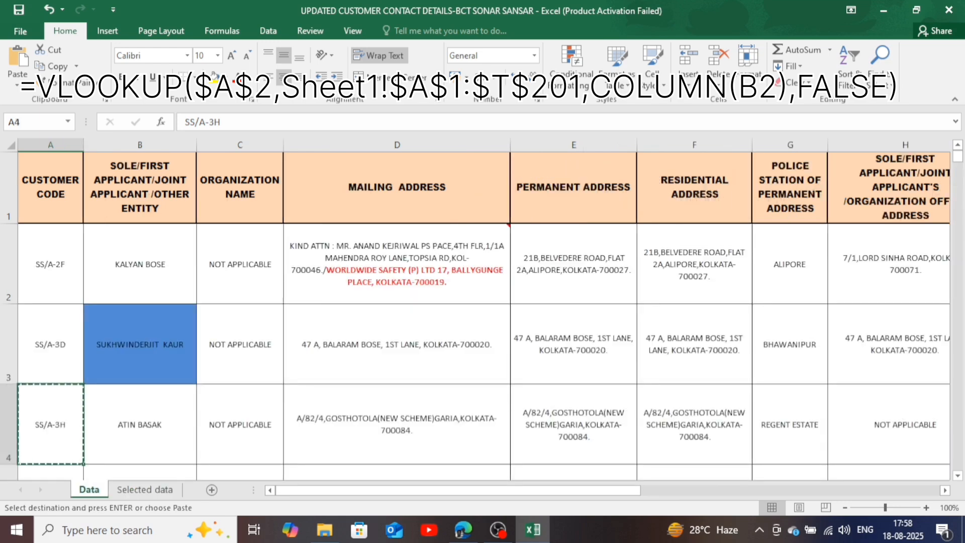
scroll(478, 311, "down", 3)
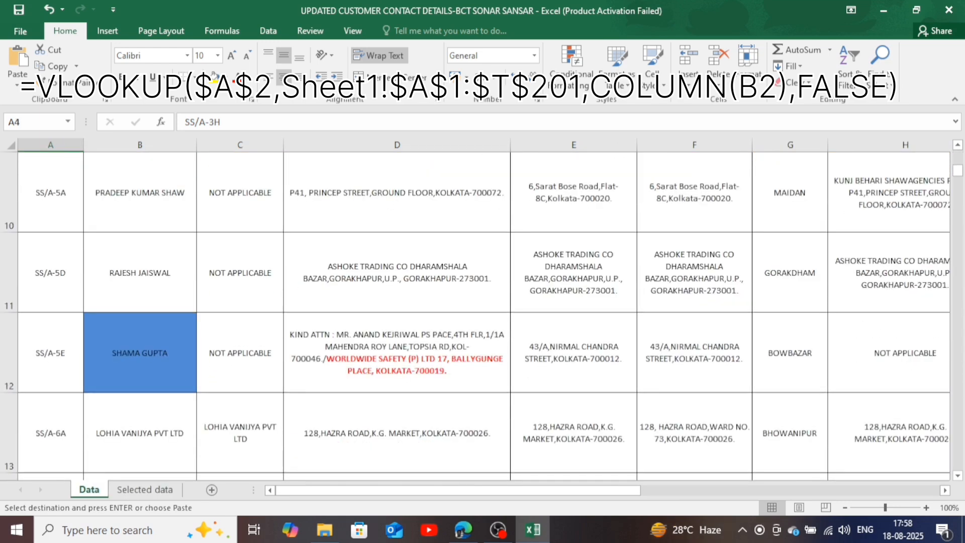
scroll(477, 311, "down", 1)
left_click(51, 273)
key("ctrl+c")
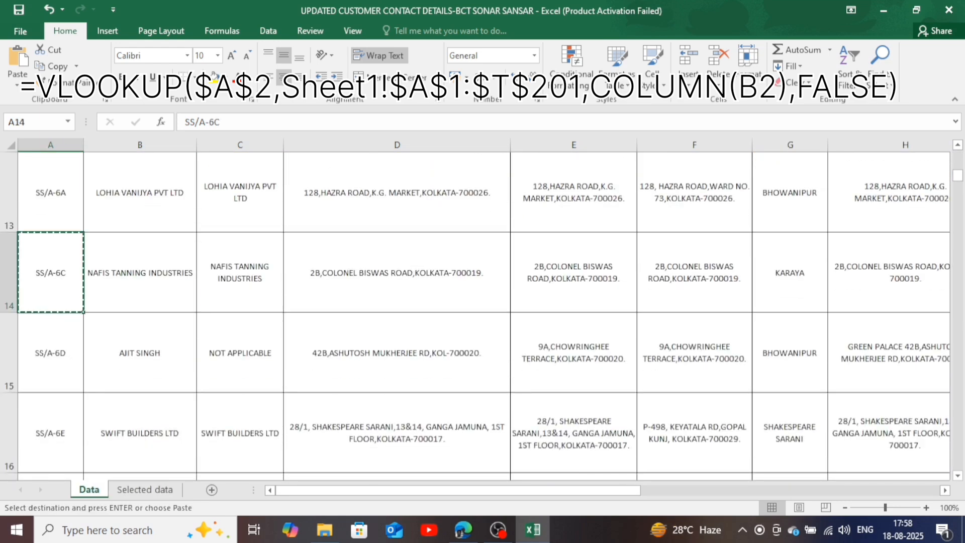
left_click(145, 489)
left_click(62, 259)
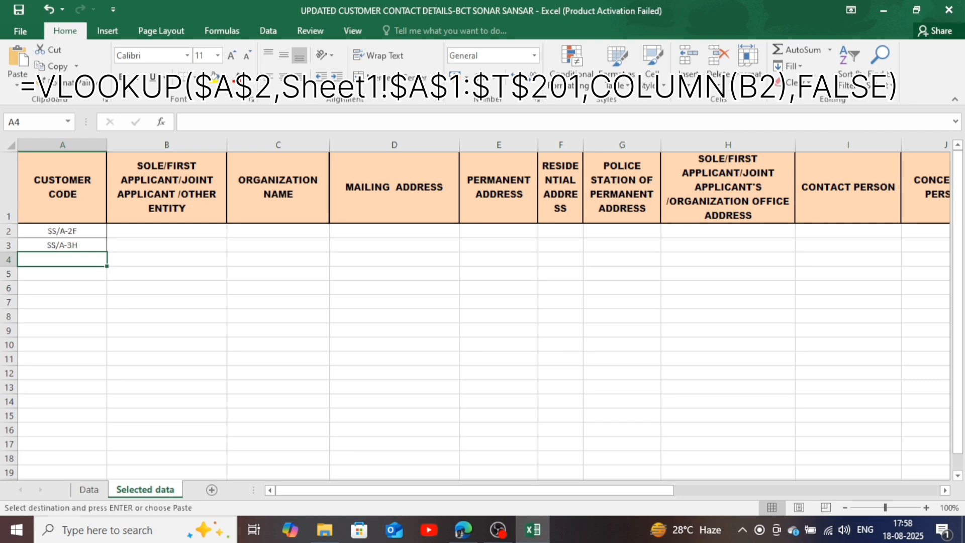
key("ctrl+v")
- Copy the customer code in cell A33 of the Data sheet into cell A5 of the Selected data sheet
left_click(89, 489)
scroll(478, 312, "down", 6)
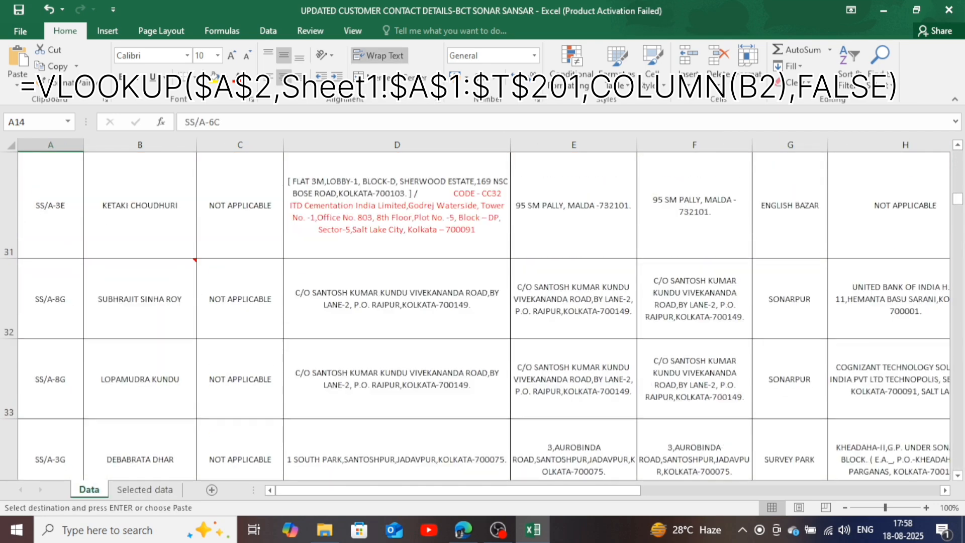
left_click(50, 379)
key("ctrl+c")
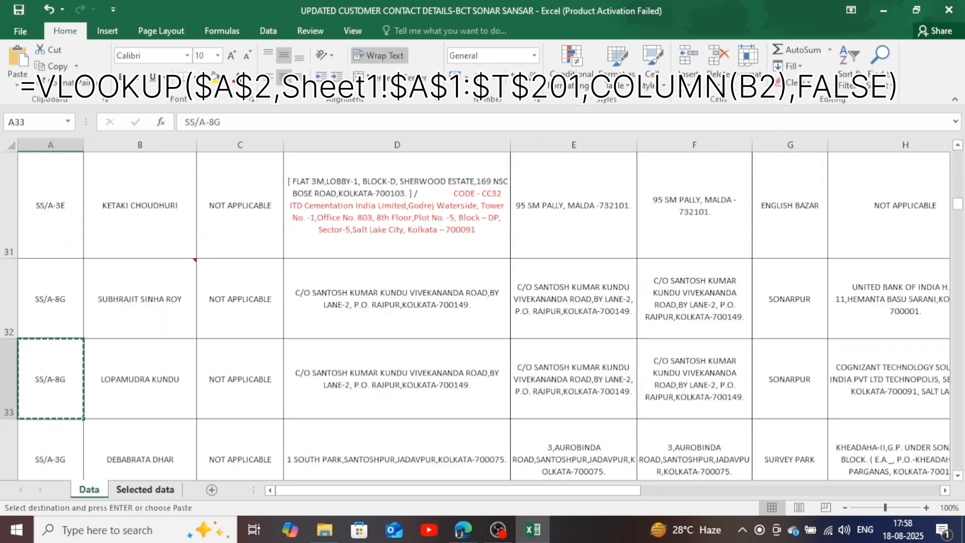
left_click(145, 489)
left_click(62, 274)
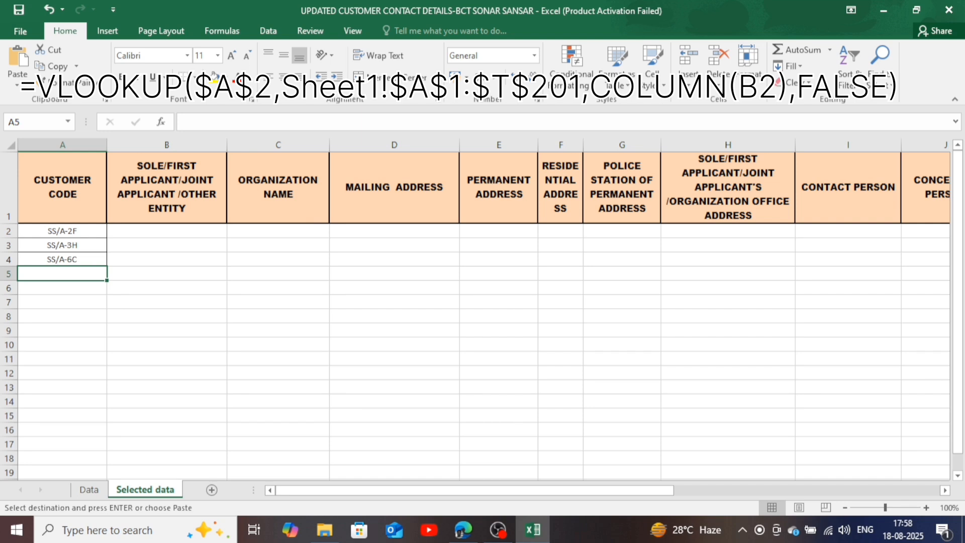
key("ctrl+v")
left_click(167, 373)
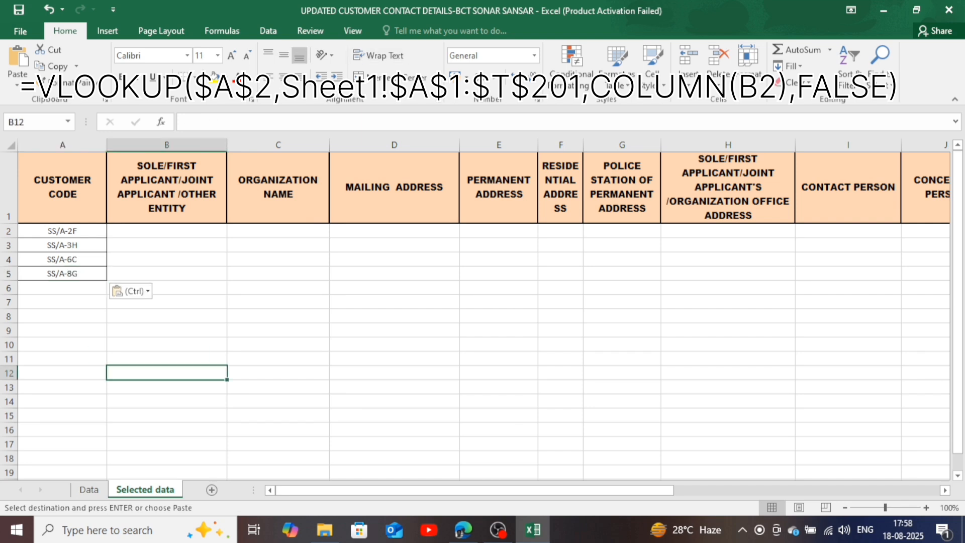
- Start a VLOOKUP formula in cell B2 of the Selected data sheet with A2 as the lookup value
left_click(167, 231)
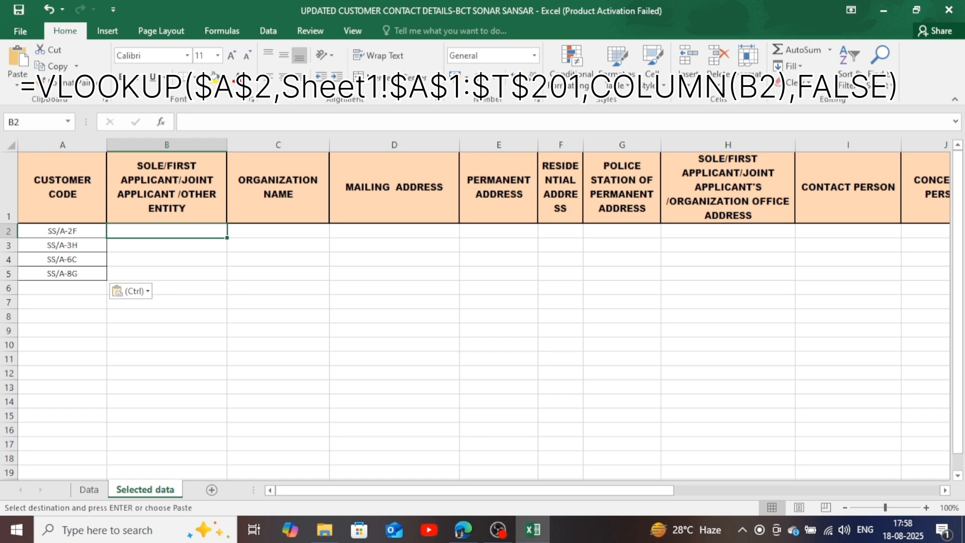
type("=vl")
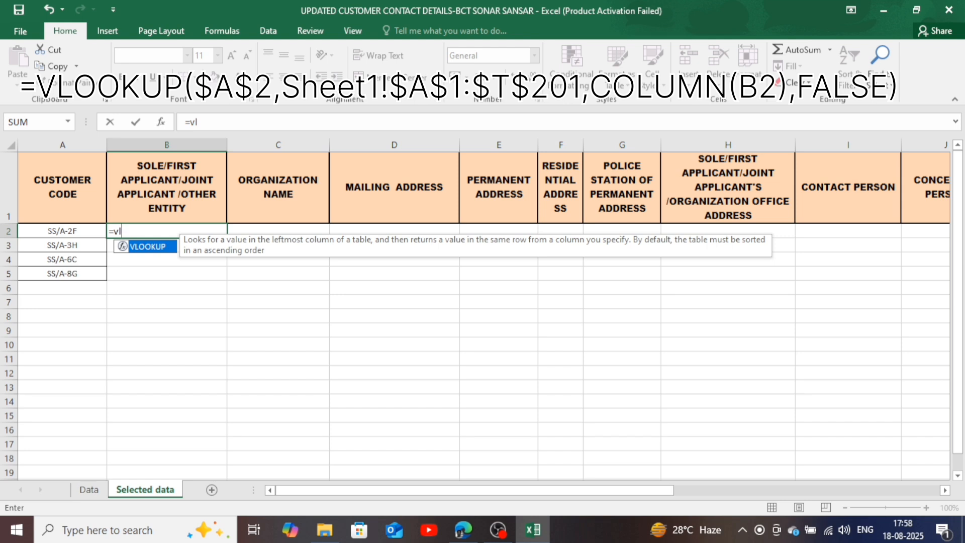
key("Tab")
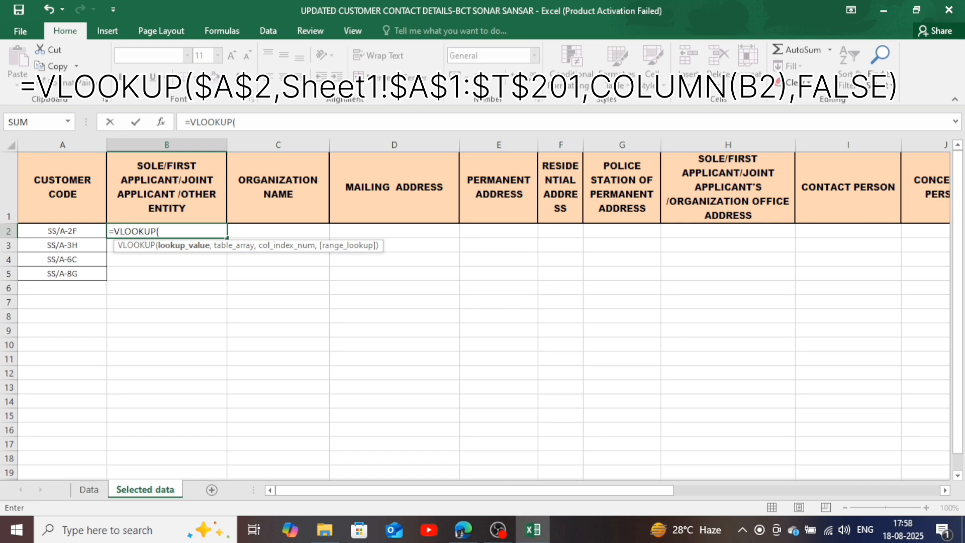
left_click(62, 231)
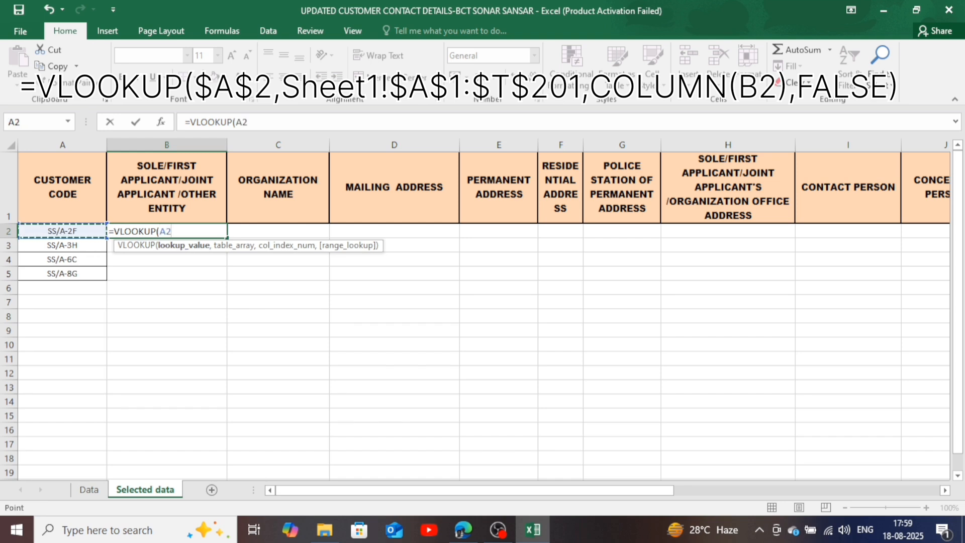
type(",")
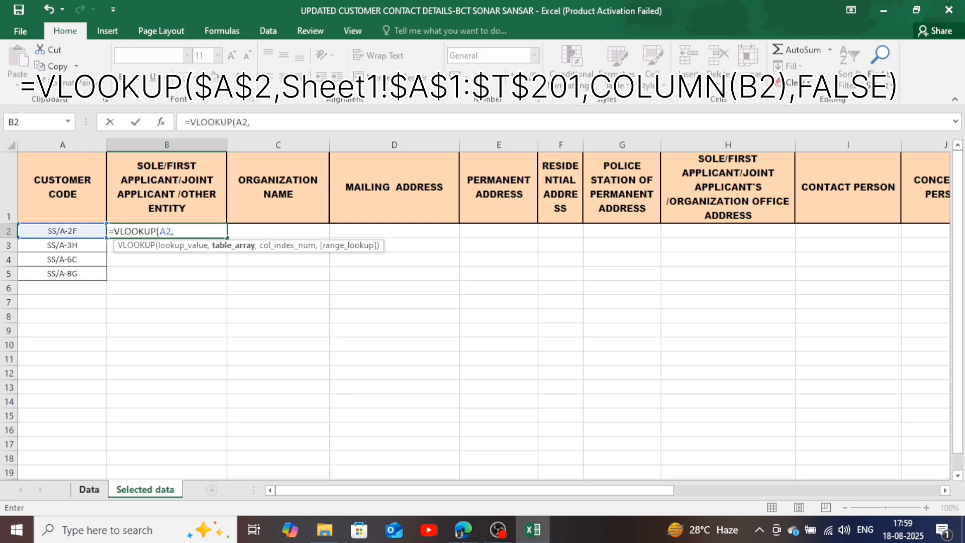
- Set the range A1:T201 of the Data sheet as the table array of the VLOOKUP formula
left_click(89, 489)
scroll(482, 312, "up", 10)
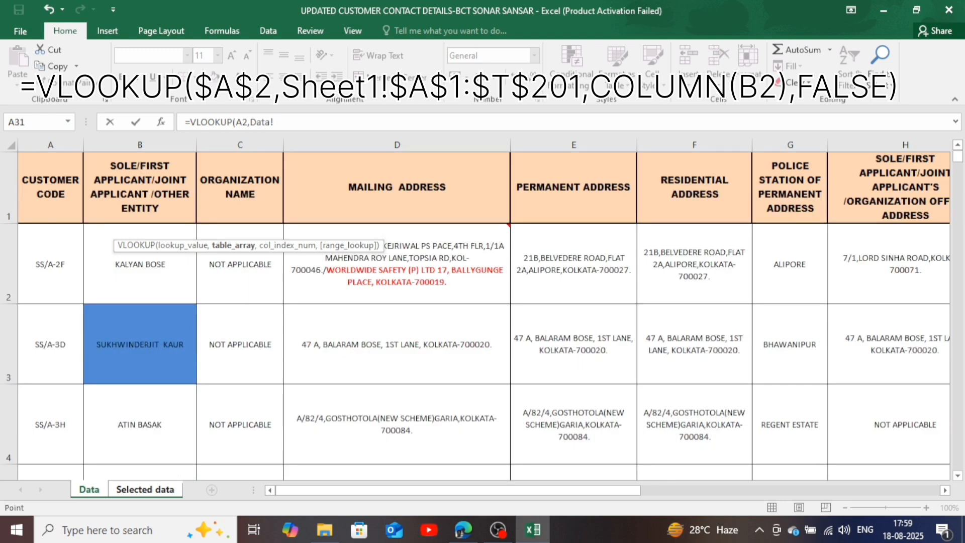
left_click(50, 187)
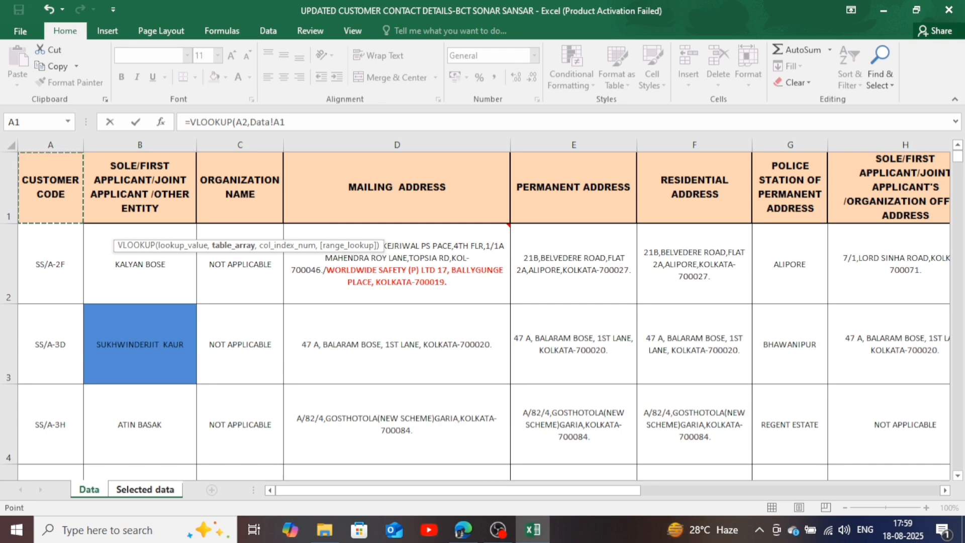
key("shift+Right")
key("shift+Right")
key("shift+Right")
key("shift+Right")
key("shift+Right")
key("shift+Right")
key("shift+Right")
key("shift+Right")
key("shift+Right")
key("shift+Right")
key("shift+Right")
key("shift+Right")
key("shift+Right")
key("shift+Right")
key("shift+Right")
key("shift+Right")
key("shift+Right")
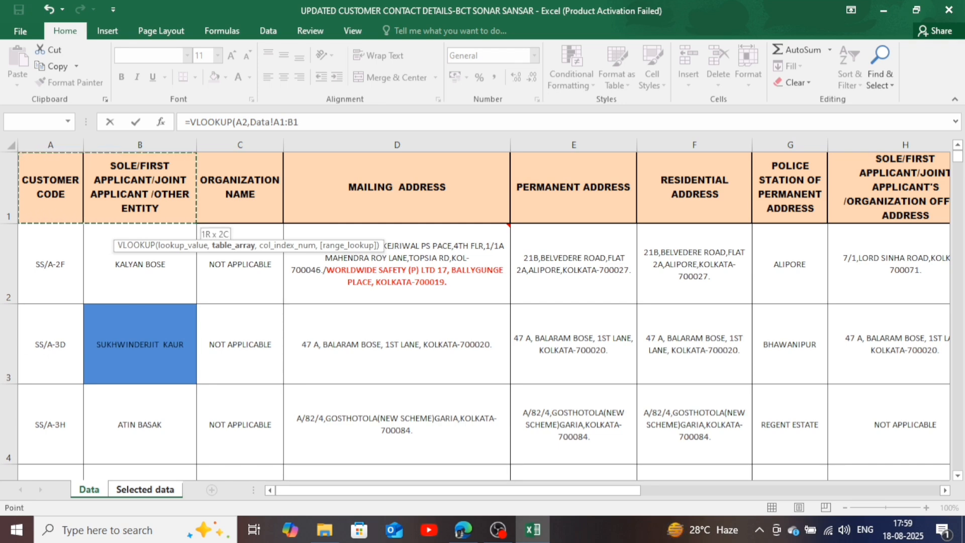
key("shift+Right")
key("shift+Right")
key("shift+Right")
key("shift+Right")
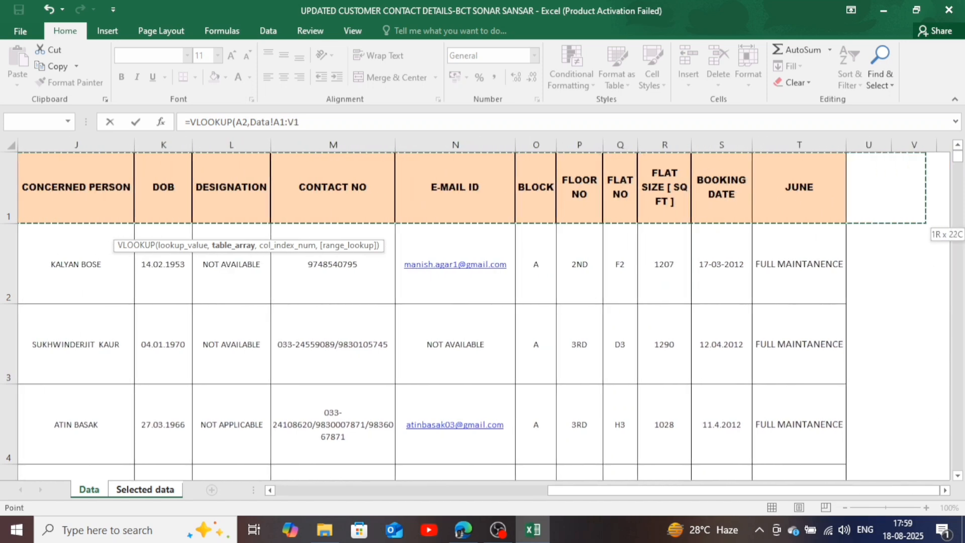
key("shift+Left")
key("shift+Left")
key("shift+Down")
key("shift+Down")
key("shift+Down")
key("shift+Down")
key("shift+Down")
key("shift+Down")
key("shift+Down")
key("shift+Down")
key("shift+Down")
key("shift+Down")
key("shift+Down")
key("shift+Down")
key("shift+Down")
key("shift+Down")
key("shift+Down")
key("shift+Down")
key("shift+Down")
key("shift+Down")
key("shift+Down")
key("shift+Down")
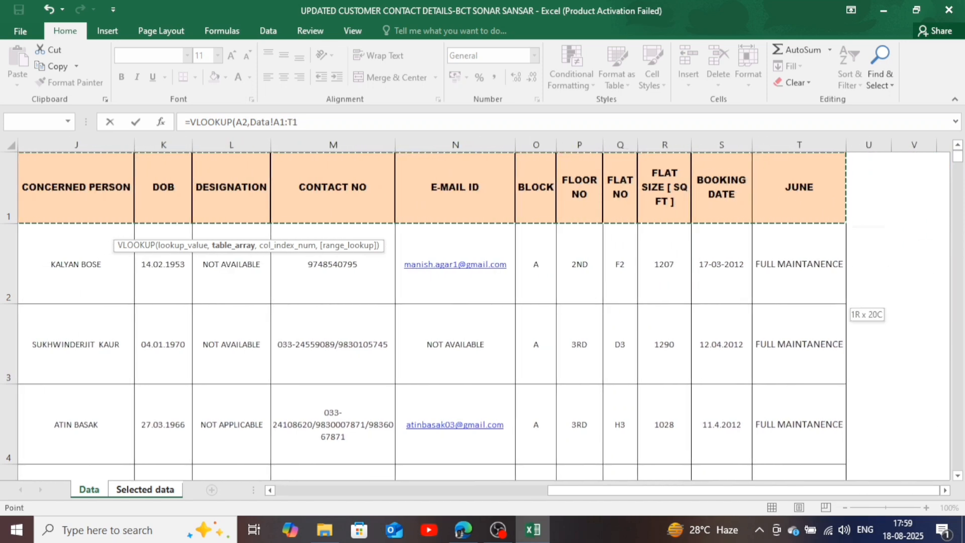
key("shift+Down")
key("shift+Down")
key("shift+Down")
key("shift+Down")
key("shift+Down")
key("shift+Down")
key("shift+Down")
key("shift+Down")
key("shift+Down")
key("shift+Down")
key("shift+Down")
key("shift+Down")
key("shift+Down")
key("shift+Down")
key("shift+Down")
key("shift+Down")
key("shift+Down")
key("shift+Down")
key("shift+Down")
key("shift+Down")
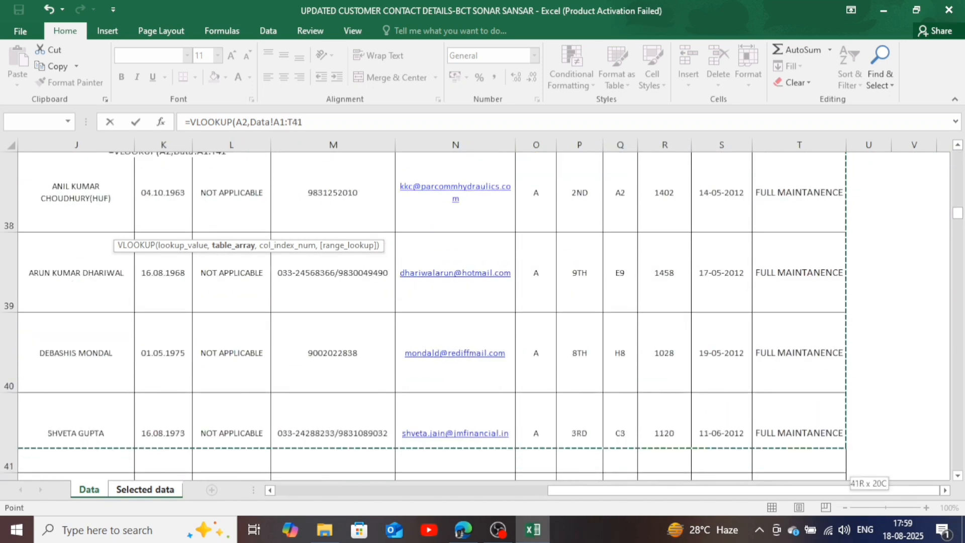
key("shift+Down")
key("shift+Down")
key("shift+Down")
key("shift+Down")
key("shift+Down")
key("shift+Down")
key("shift+Down")
key("shift+Down")
key("shift+Down")
key("shift+Down")
key("shift+Down")
key("shift+Down")
key("shift+Down")
key("shift+Down")
key("shift+Down")
key("shift+Down")
key("shift+Down")
key("shift+Down")
key("shift+Down")
key("shift+Down")
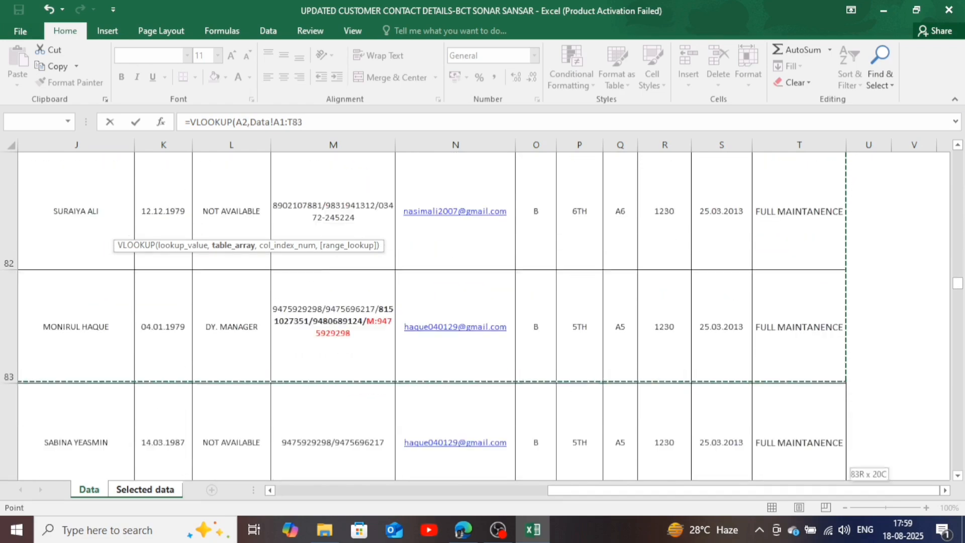
key("shift+Down")
key("shift+Down")
key("shift+Down")
key("shift+Down")
key("shift+Down")
key("shift+Down")
key("shift+Down")
key("shift+Down")
key("shift+Down")
key("shift+Down")
key("shift+Down")
key("shift+Down")
key("shift+Down")
key("shift+Down")
key("shift+Down")
key("shift+Down")
key("shift+Down")
key("shift+Down")
key("shift+Down")
key("shift+Down")
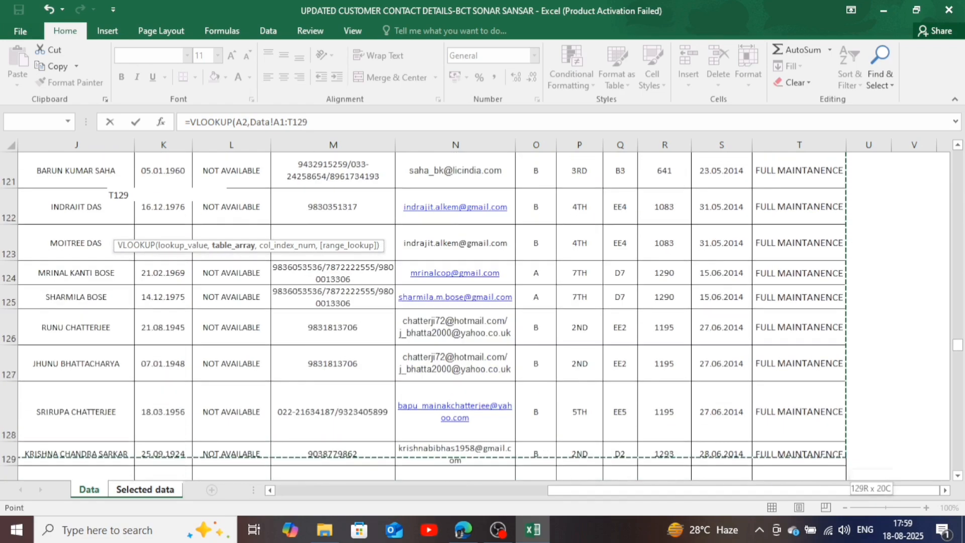
key("shift+Down")
key("shift+Down")
key("shift+Down")
key("shift+Down")
key("shift+Down")
key("shift+Down")
key("shift+Down")
key("shift+Down")
key("shift+Down")
key("shift+Down")
key("shift+Down")
key("shift+Down")
key("shift+Down")
key("shift+Down")
key("shift+Down")
key("shift+Down")
key("shift+Down")
key("shift+Down")
key("shift+Down")
key("shift+Down")
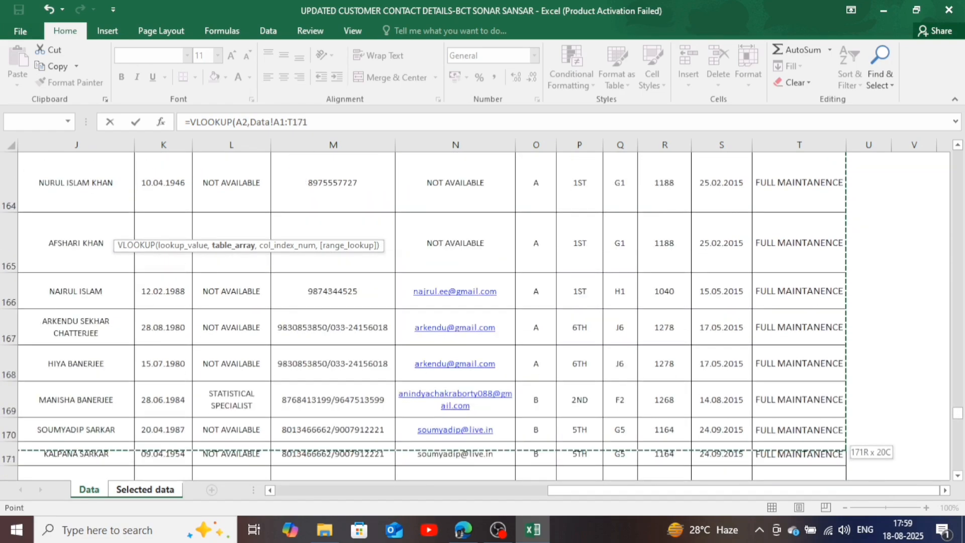
key("shift+Down")
key("shift+Down")
key("shift+Down")
key("shift+Down")
key("shift+Down")
key("shift+Down")
key("shift+Down")
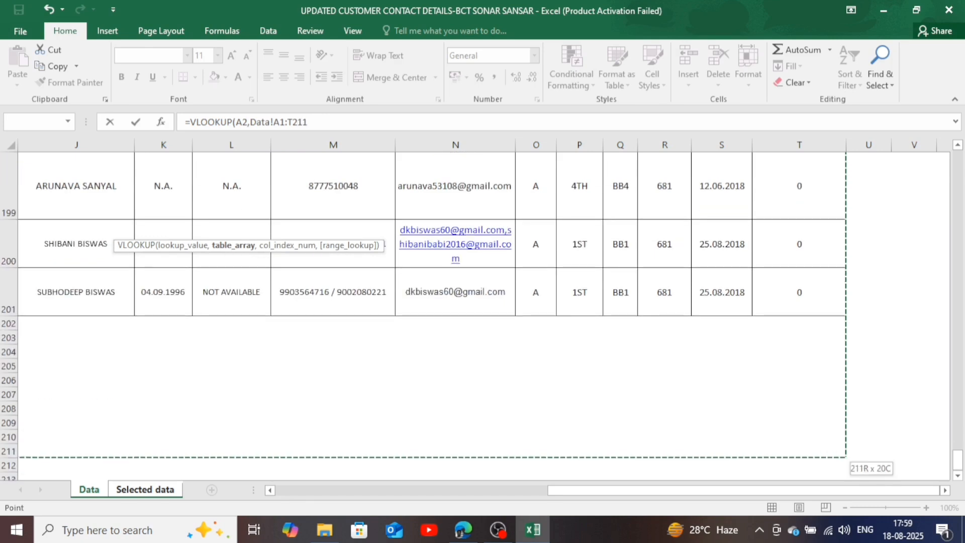
key("shift+Up")
key("shift+Up")
key("shift+Up")
key("shift+Up")
key("shift+Up")
key("shift+Up")
key("shift+Up")
key("shift+Up")
key("shift+Up")
key("shift+Up")
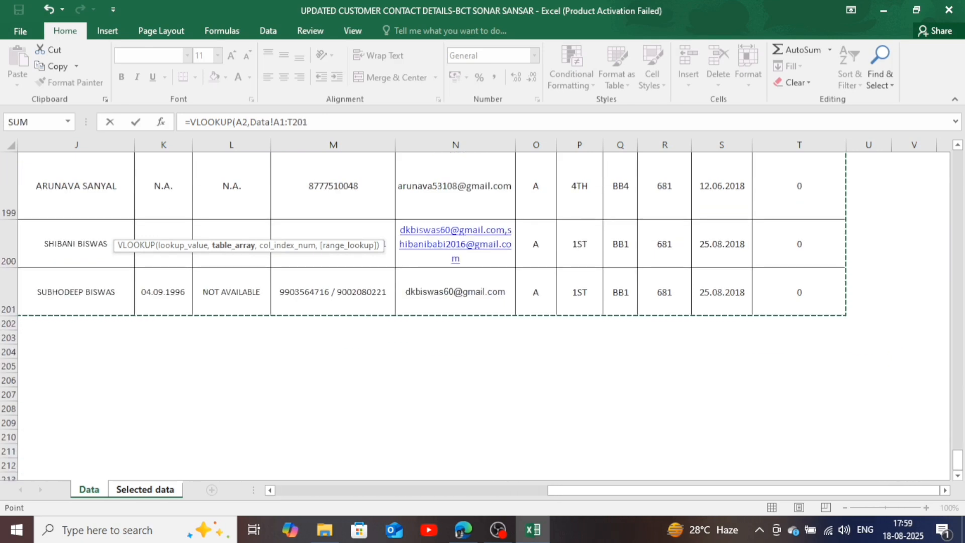
left_click(308, 122)
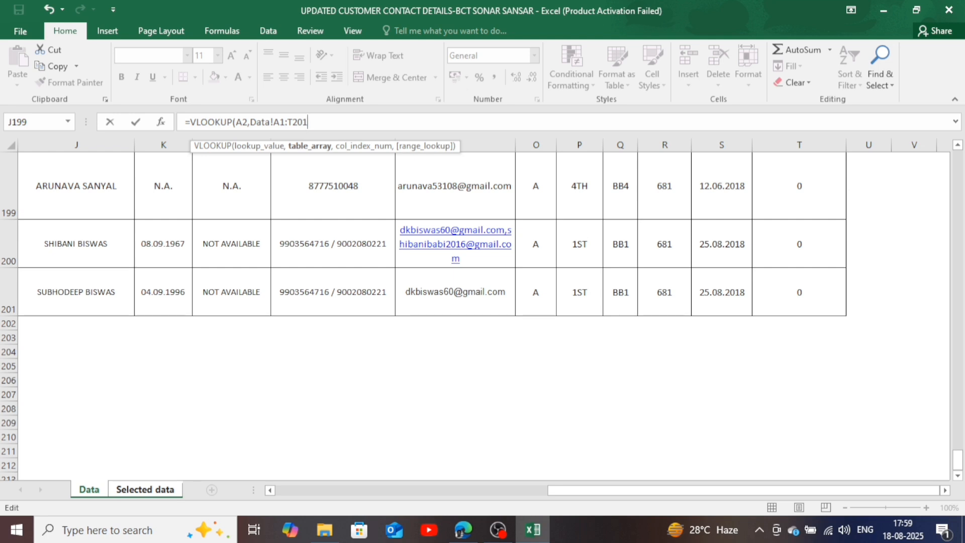
type(",")
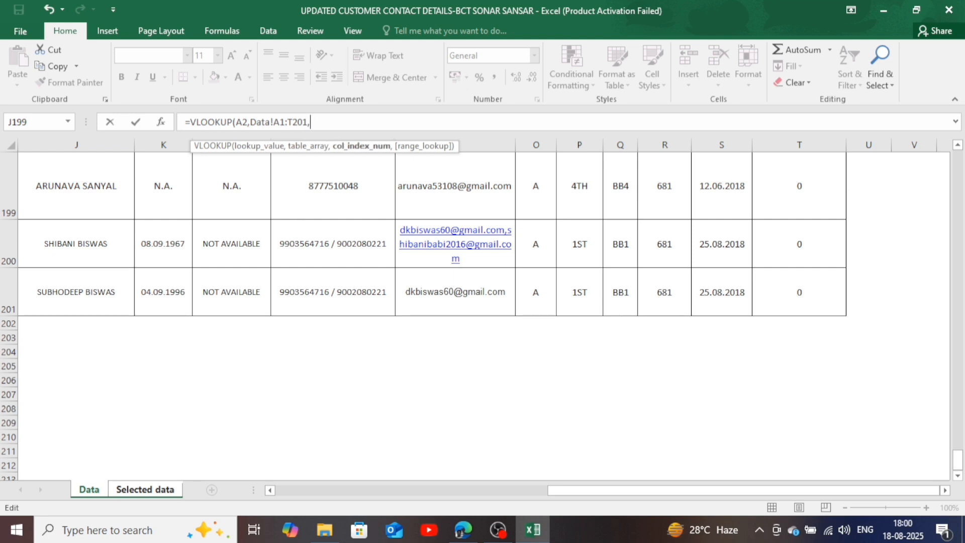
- Complete the VLOOKUP formula with column index 2 and FALSE for an exact match, and enter it in cell B2
left_click_drag(957, 459, 958, 156)
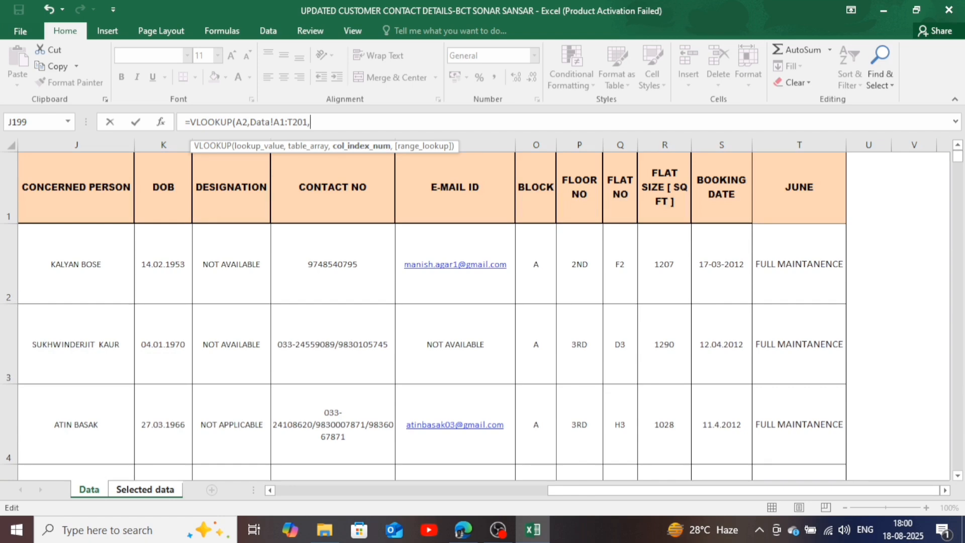
left_click_drag(572, 490, 296, 490)
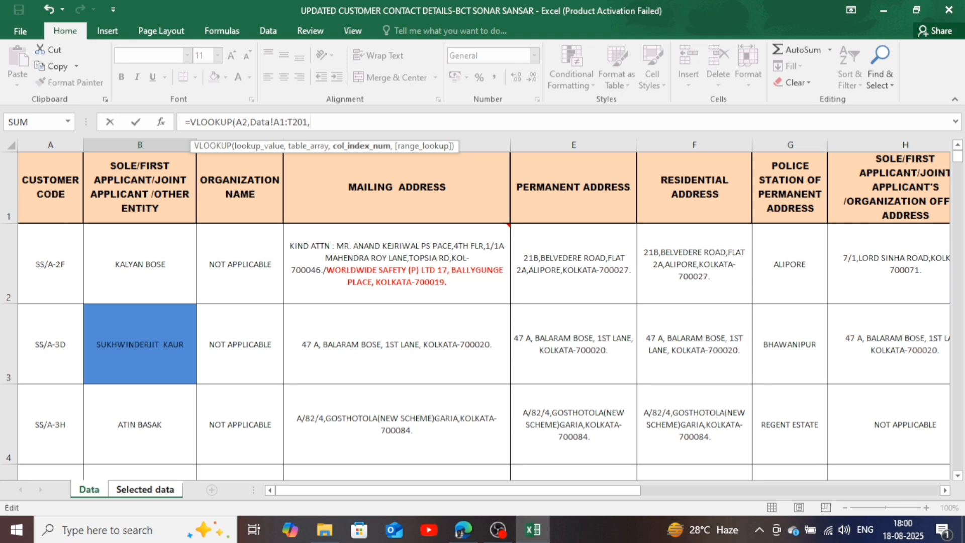
type("2")
type(",")
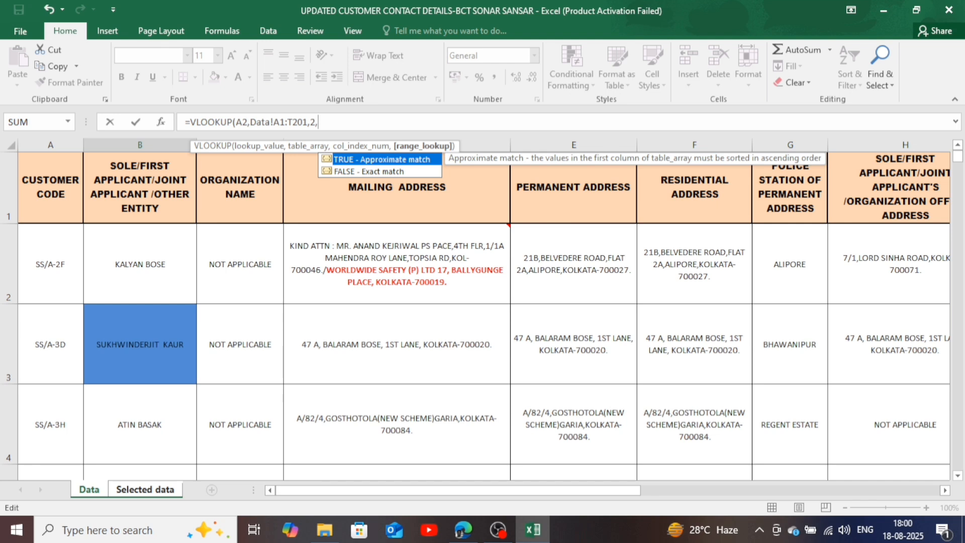
key("Down")
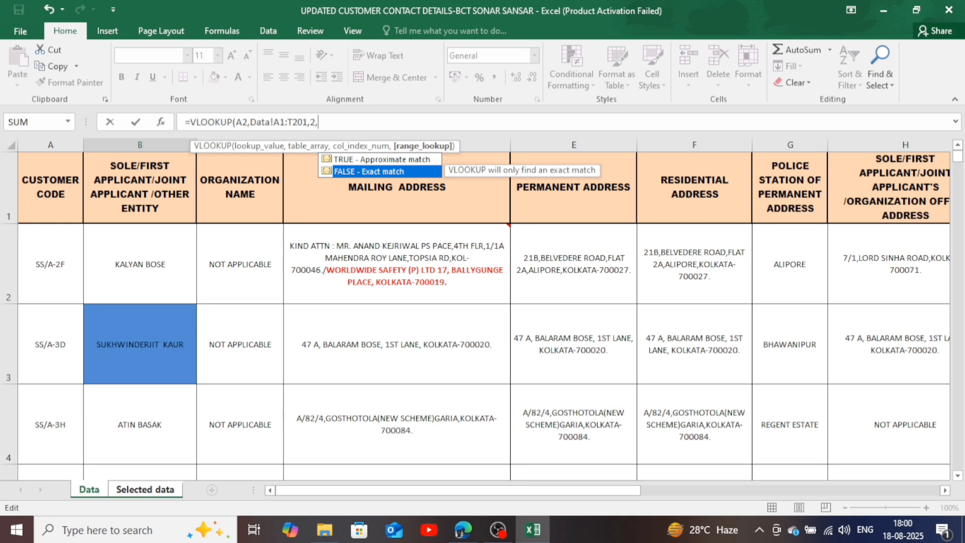
key("Tab")
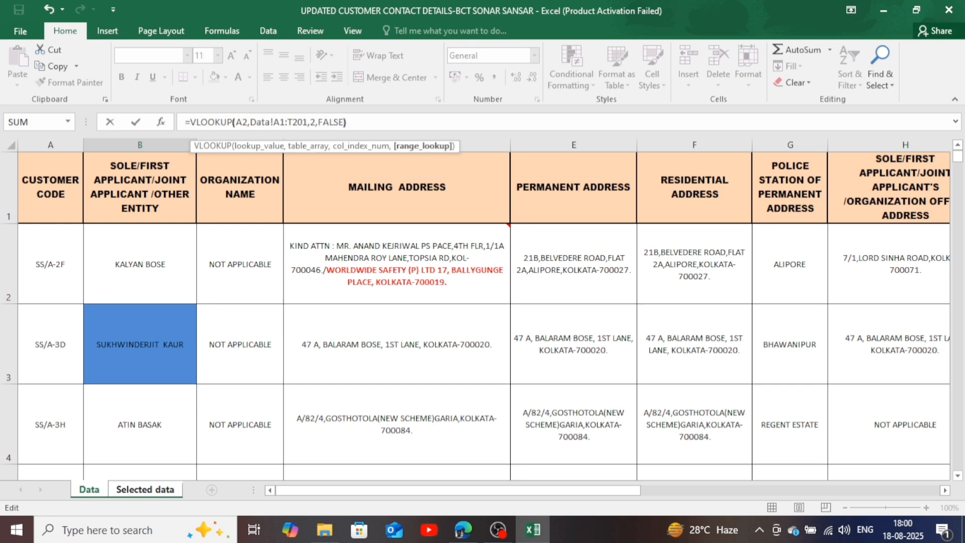
type(")")
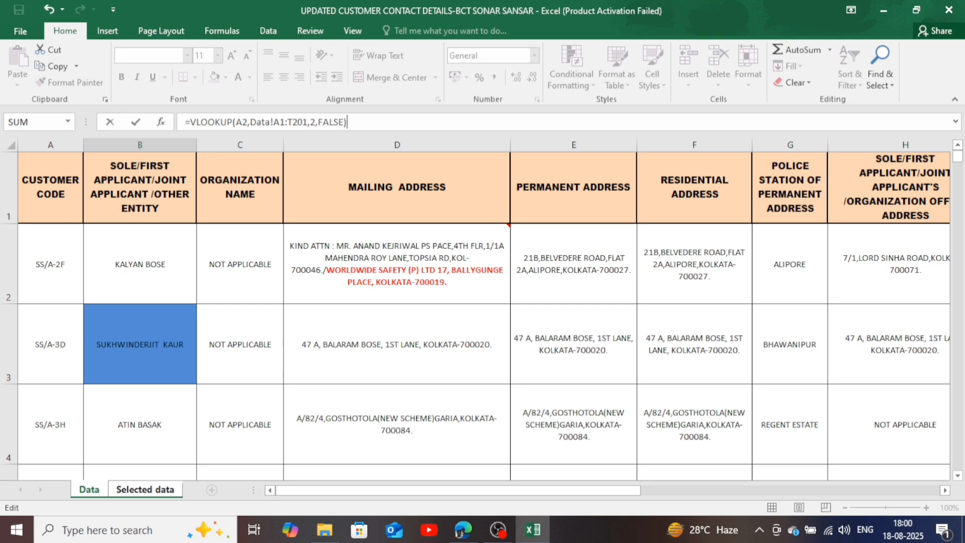
key("Return")
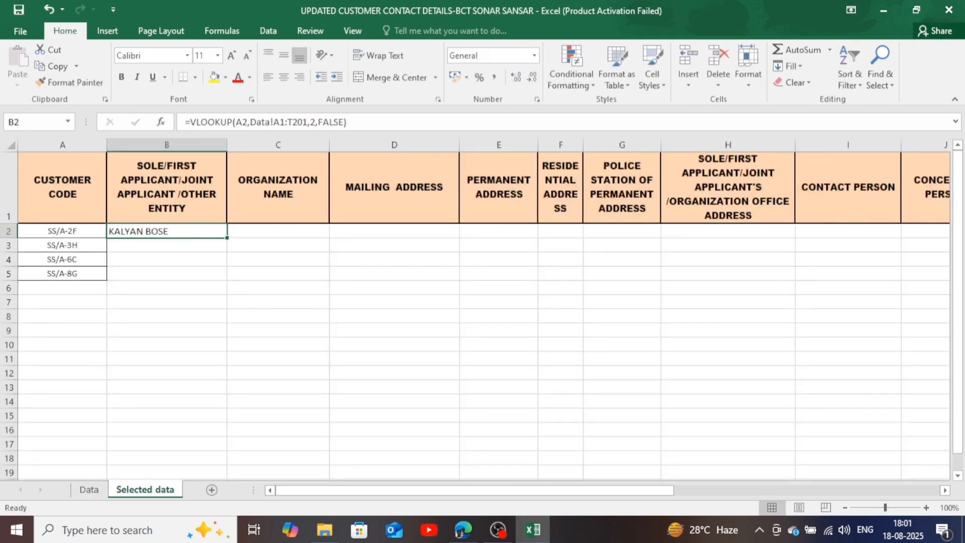
- Fill the VLOOKUP formula from cell B2 down to cell B5 of the Selected data sheet
left_click(167, 259)
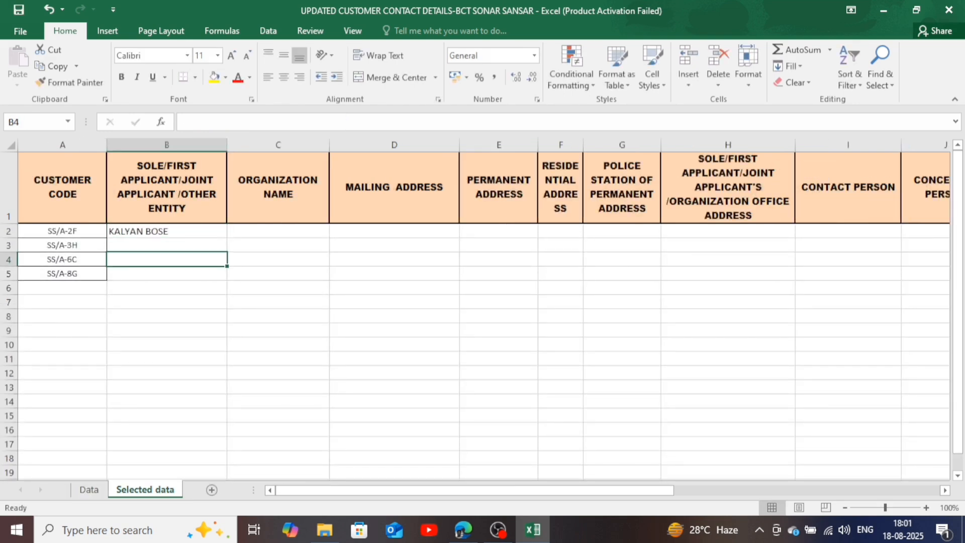
left_click(166, 231)
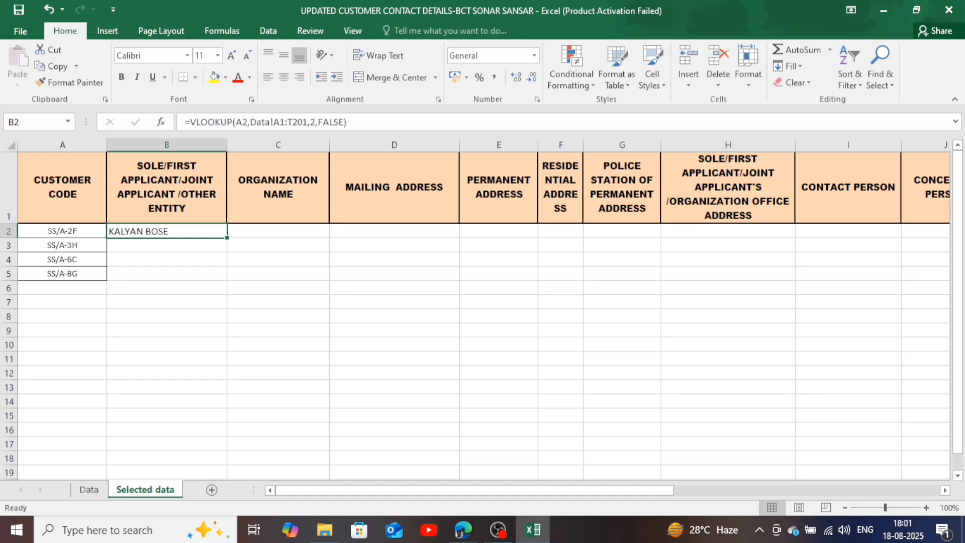
left_click(89, 489)
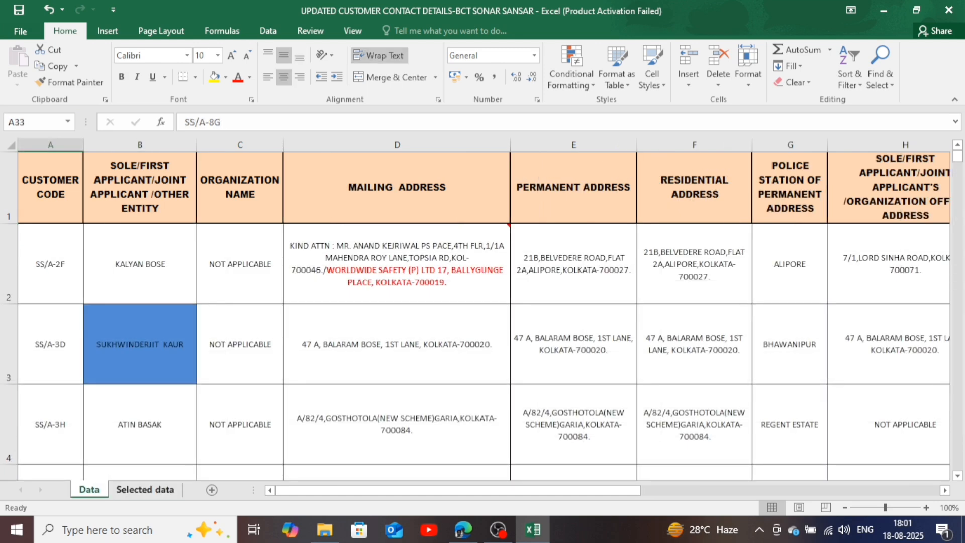
left_click(144, 489)
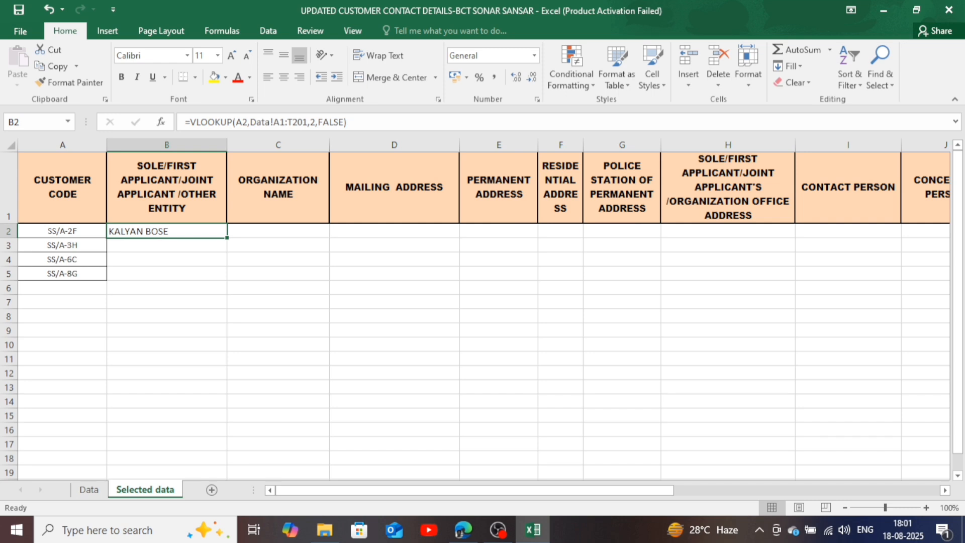
left_click_drag(226, 237, 226, 280)
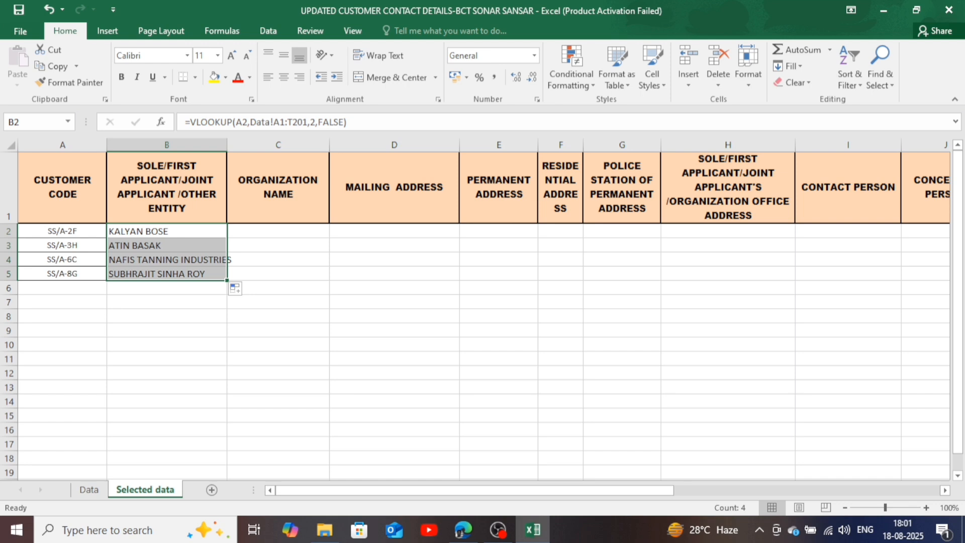
- Replace the column index in cell B2's VLOOKUP formula with COLUMN(B2)
left_click(166, 231)
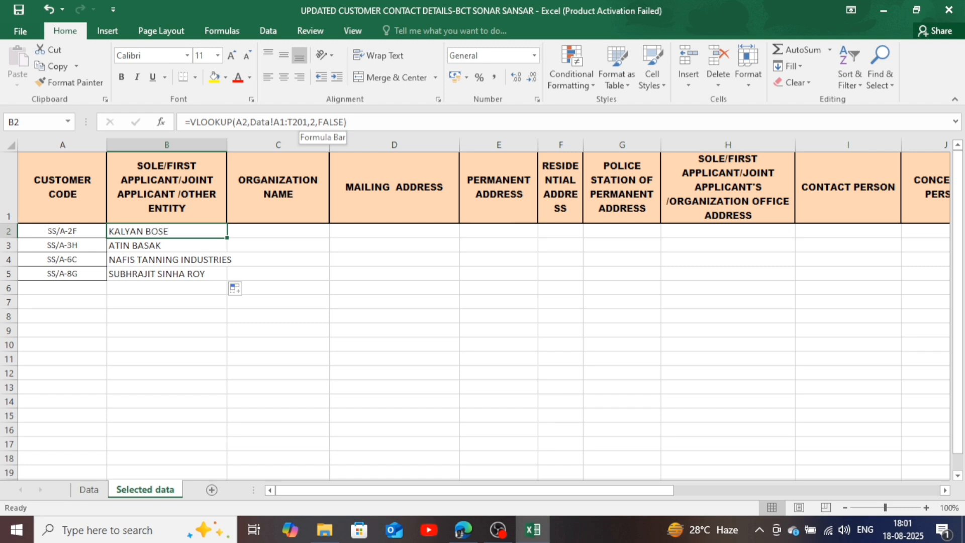
left_click(314, 121)
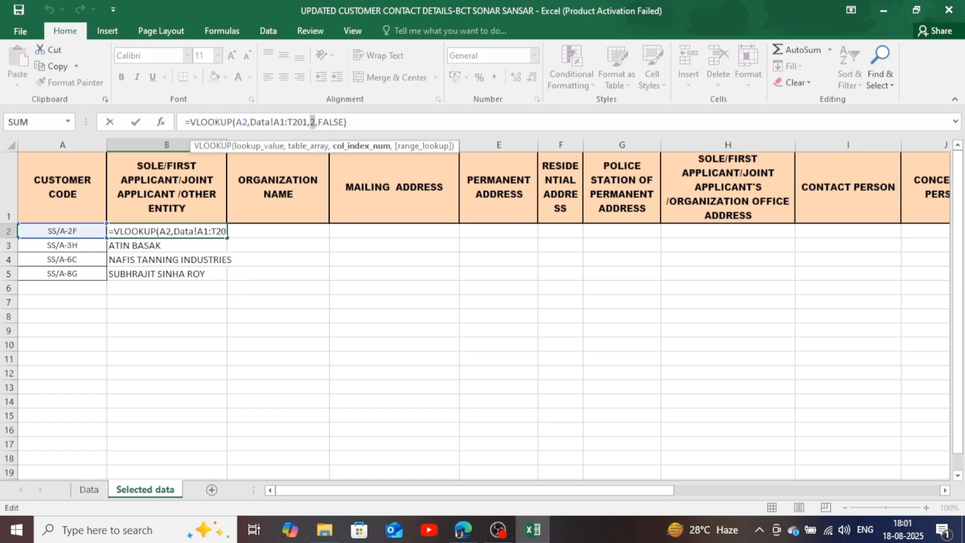
key("BackSpace")
type("colum")
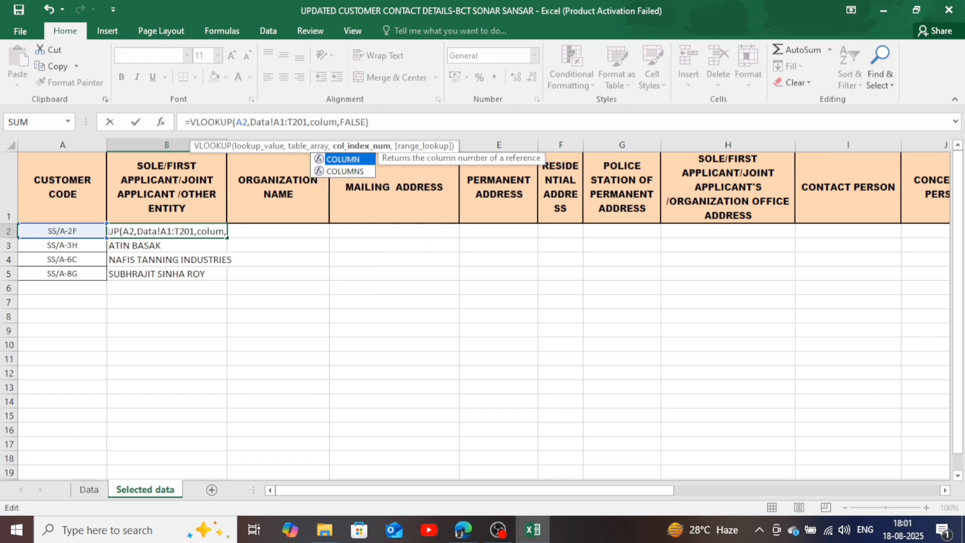
key("Tab")
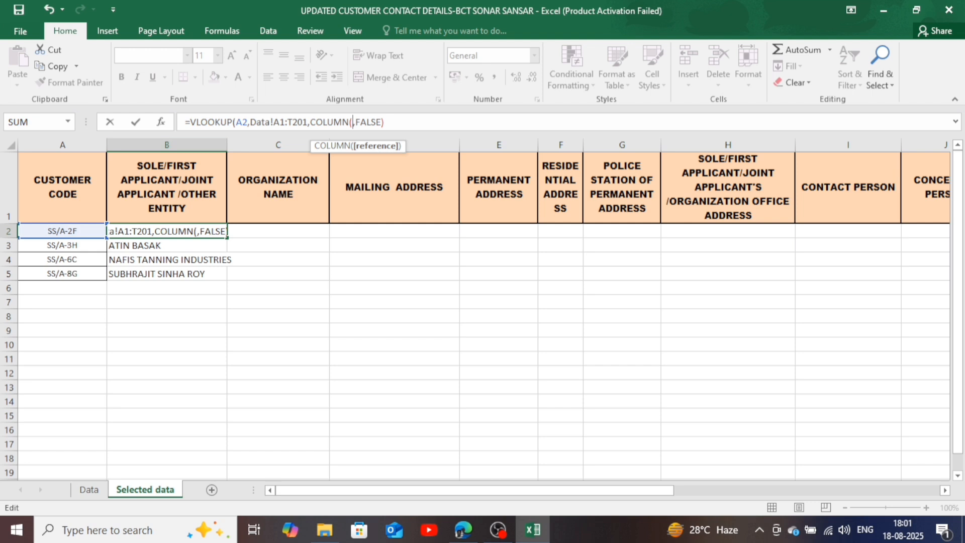
type("b2")
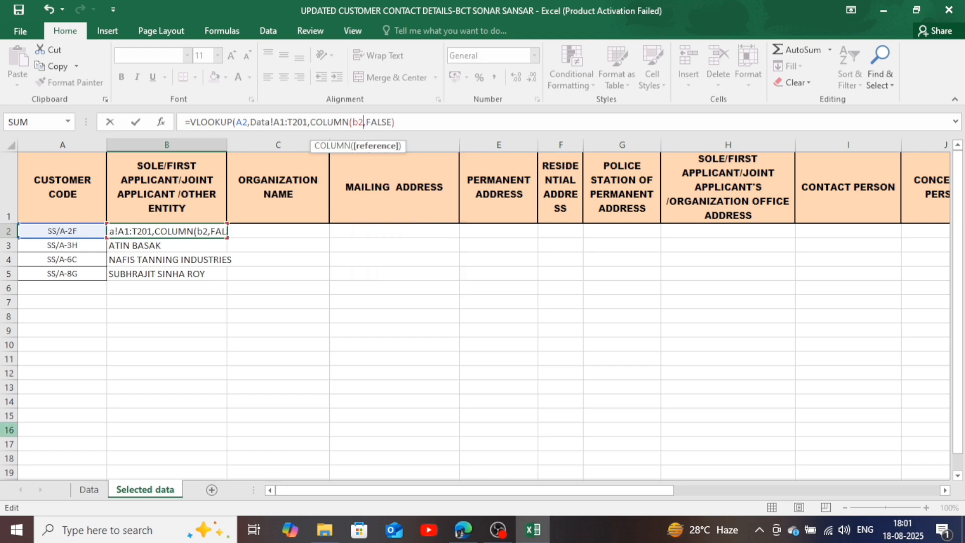
type(")")
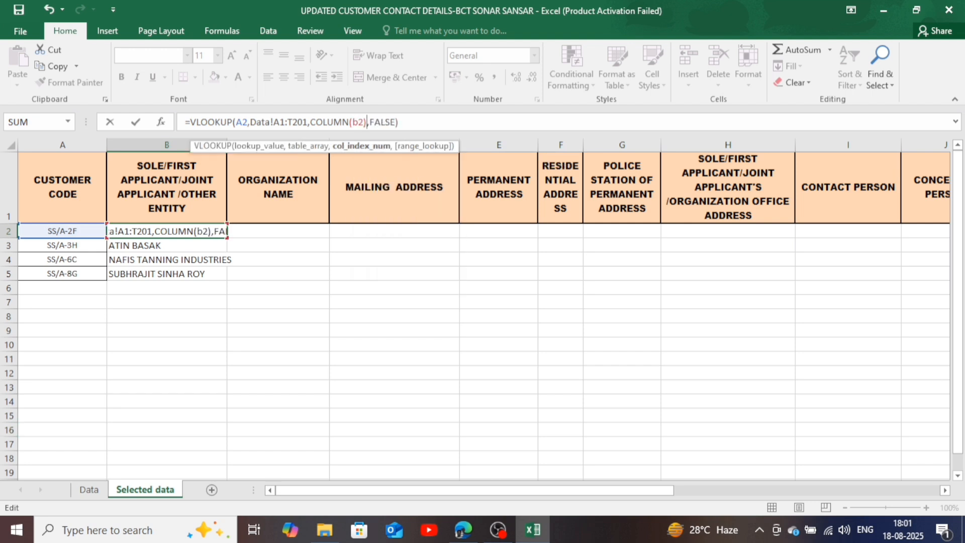
left_click(399, 122)
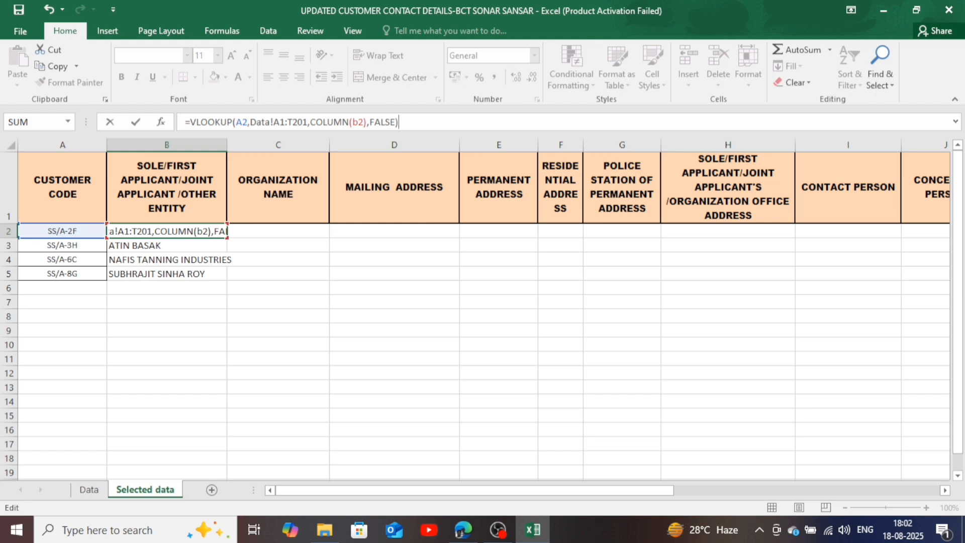
key("Return")
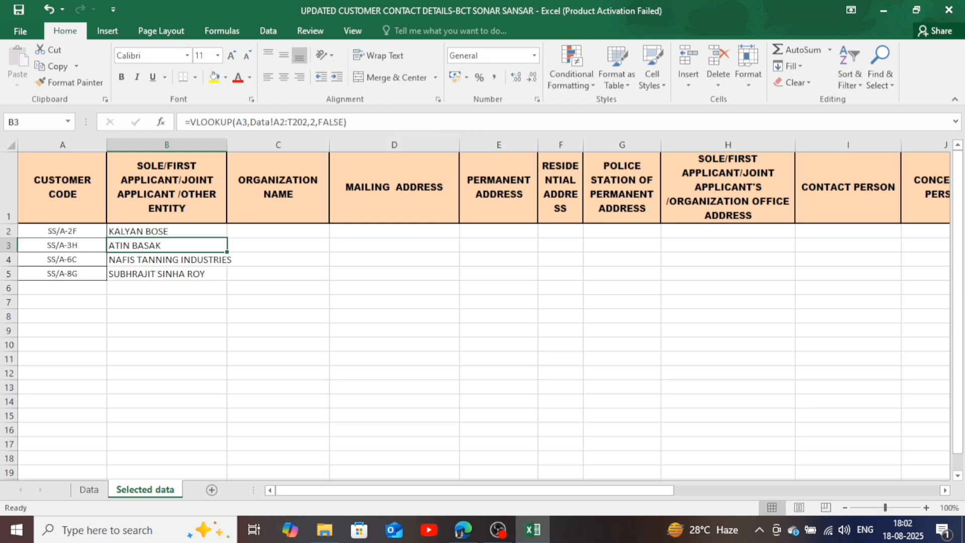
- Make the table array in cell B2's VLOOKUP formula the absolute reference Data!$A$1:$T$201
key("Up")
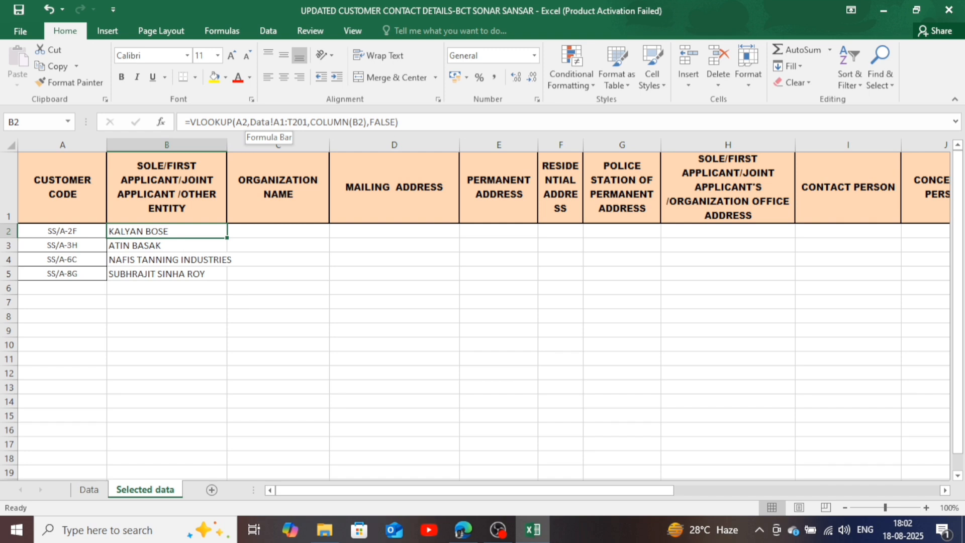
left_click(255, 122)
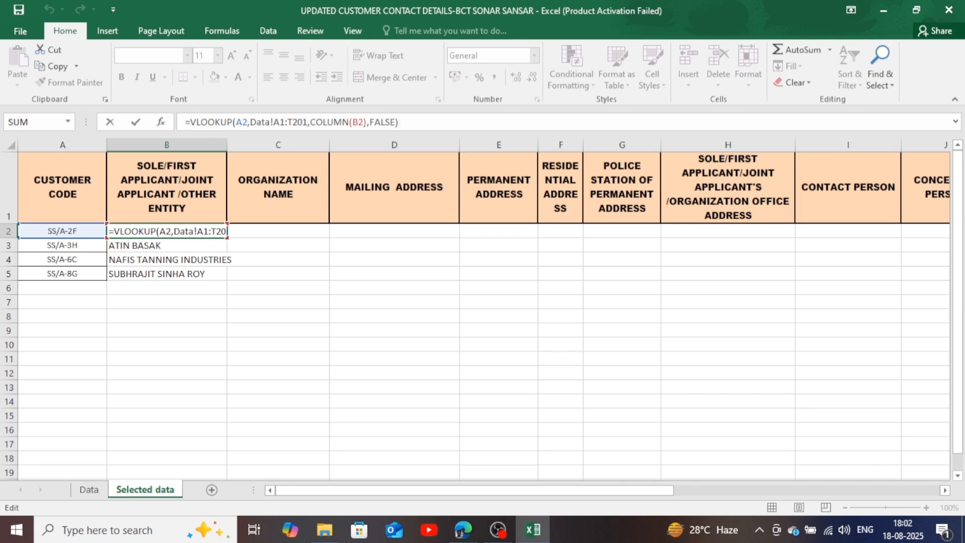
left_click_drag(250, 122, 307, 122)
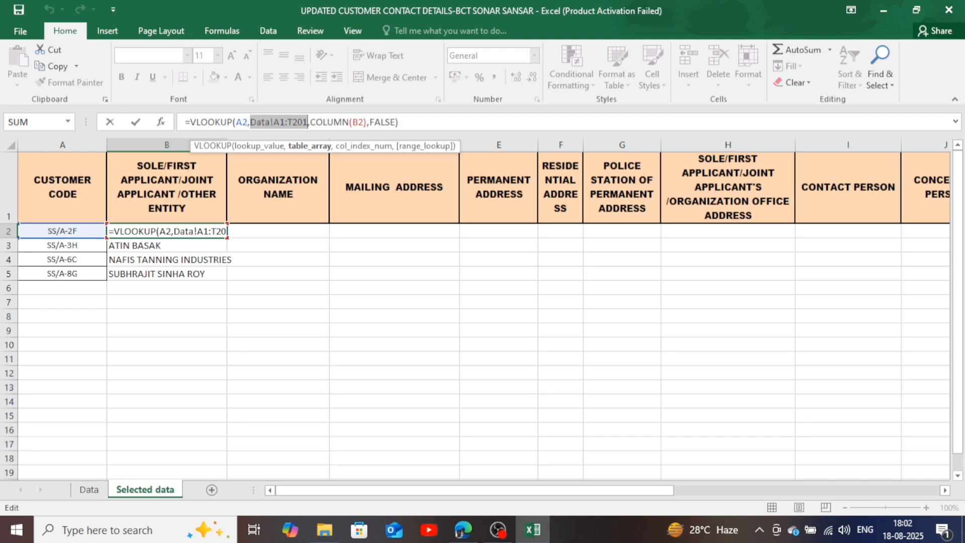
key("F4")
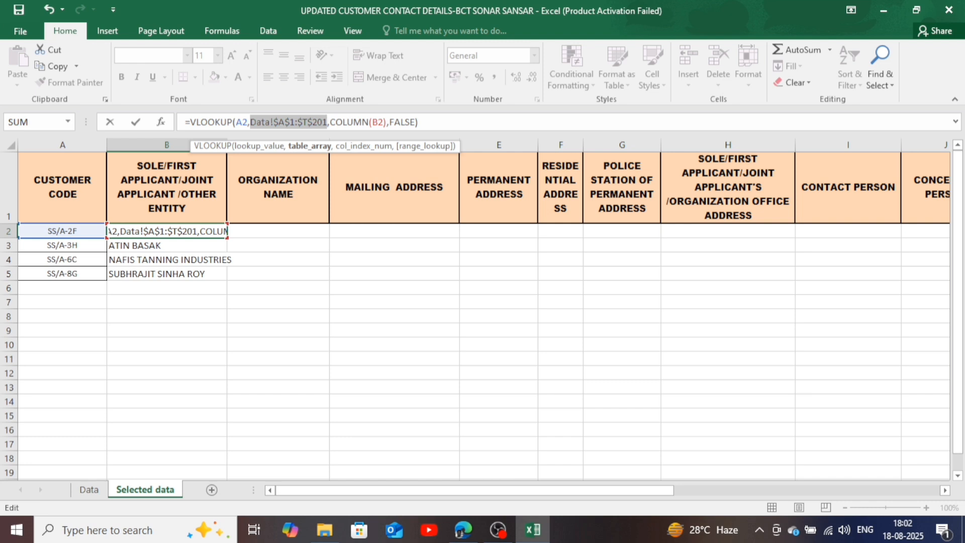
key("Return")
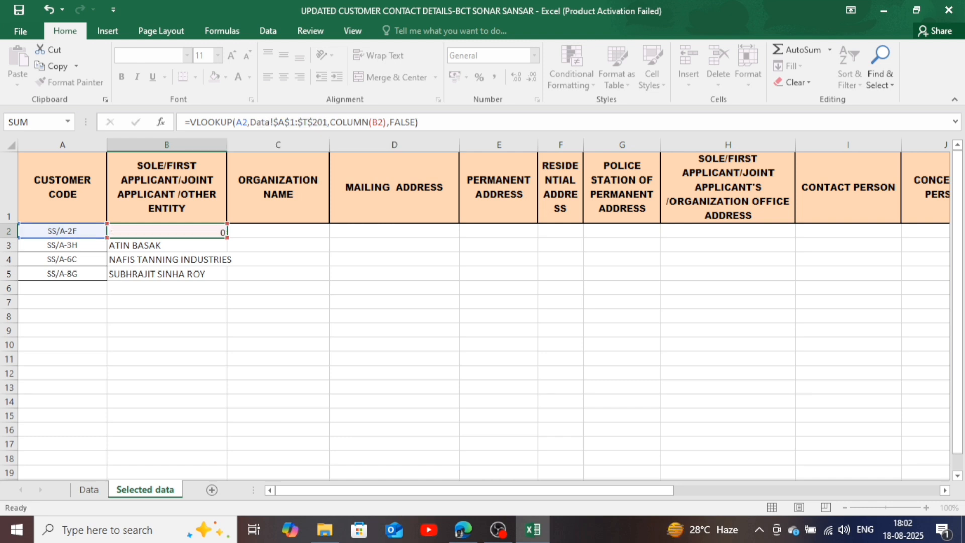
- Fill the VLOOKUP formula from cell B2 across to D2 and check the formulas in C2 and D2
key("Up")
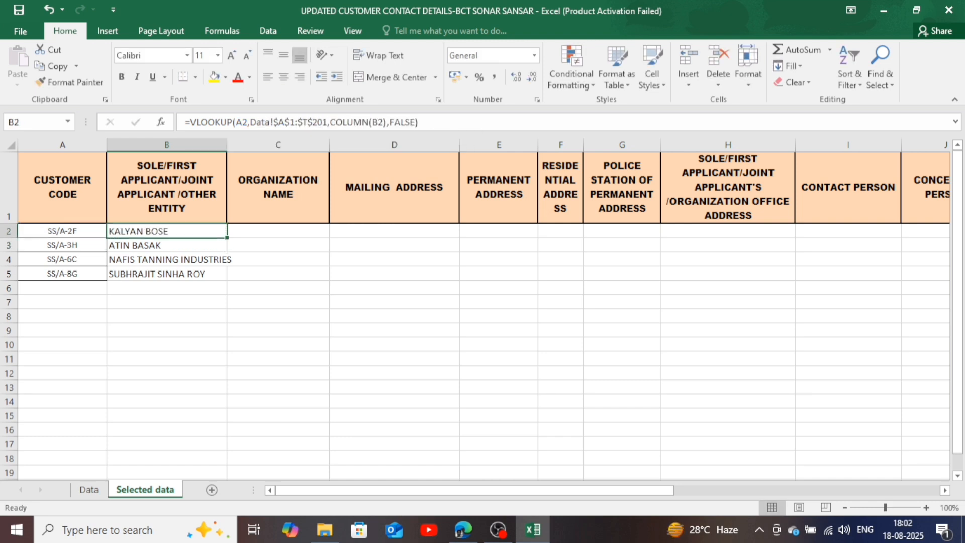
left_click_drag(227, 237, 402, 233)
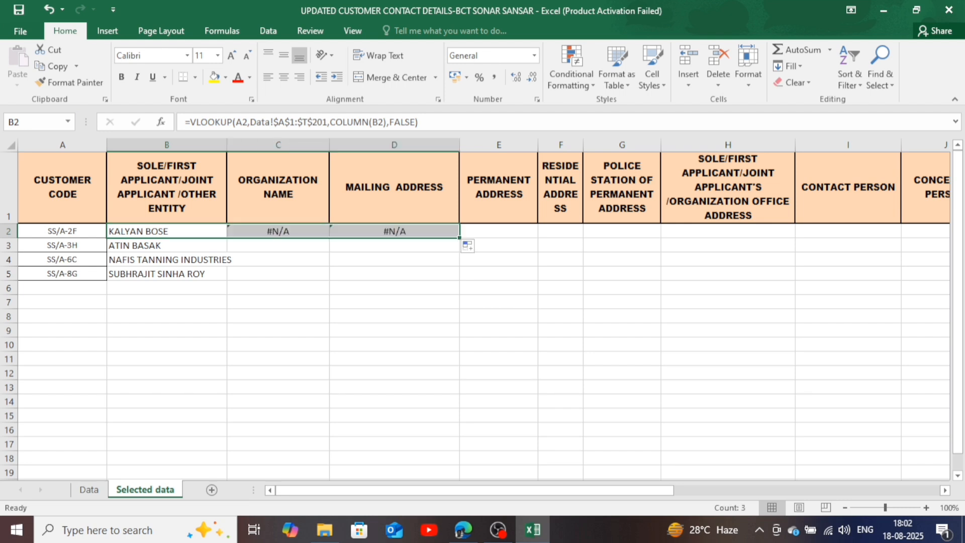
left_click(278, 232)
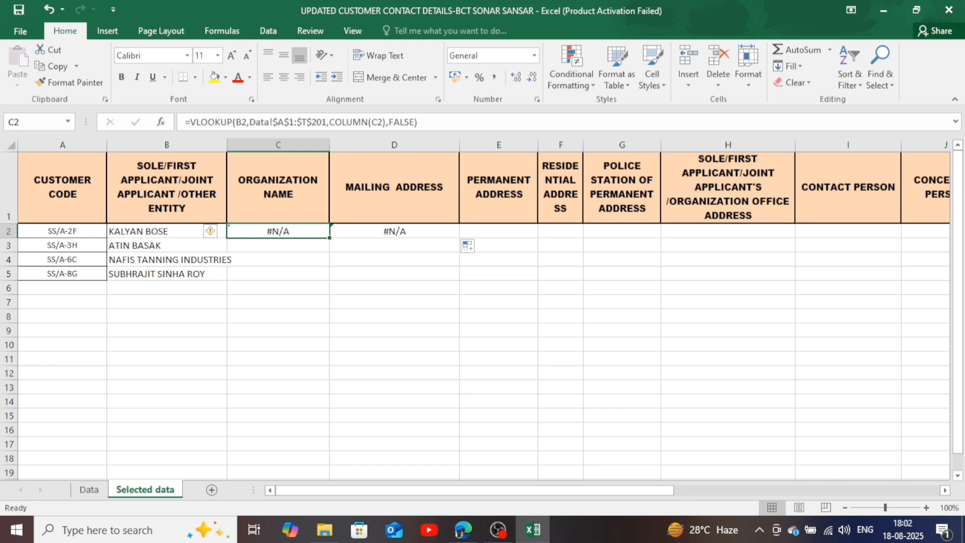
key("Right")
key("Left")
- Try to lock the lookup value in cell B2's VLOOKUP formula as an absolute reference
left_click(167, 232)
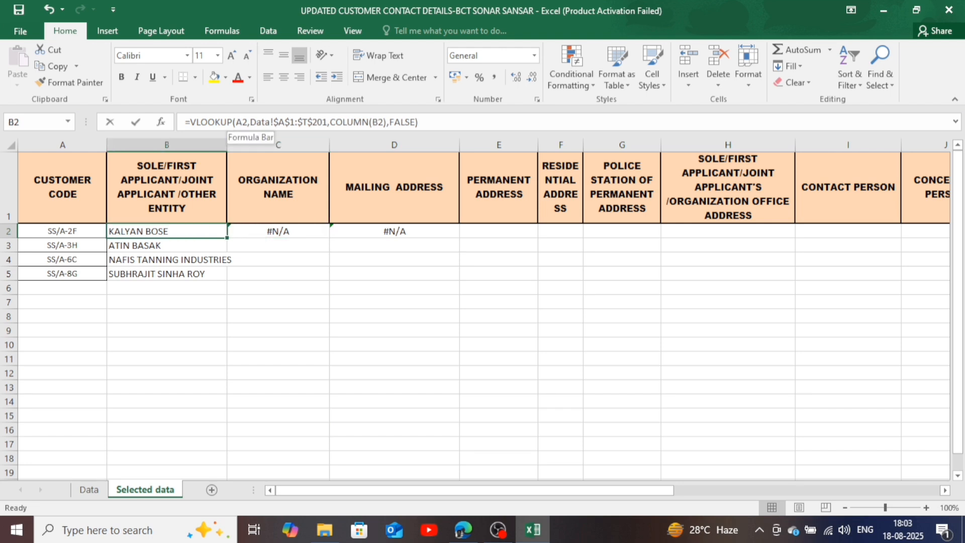
left_click(233, 122)
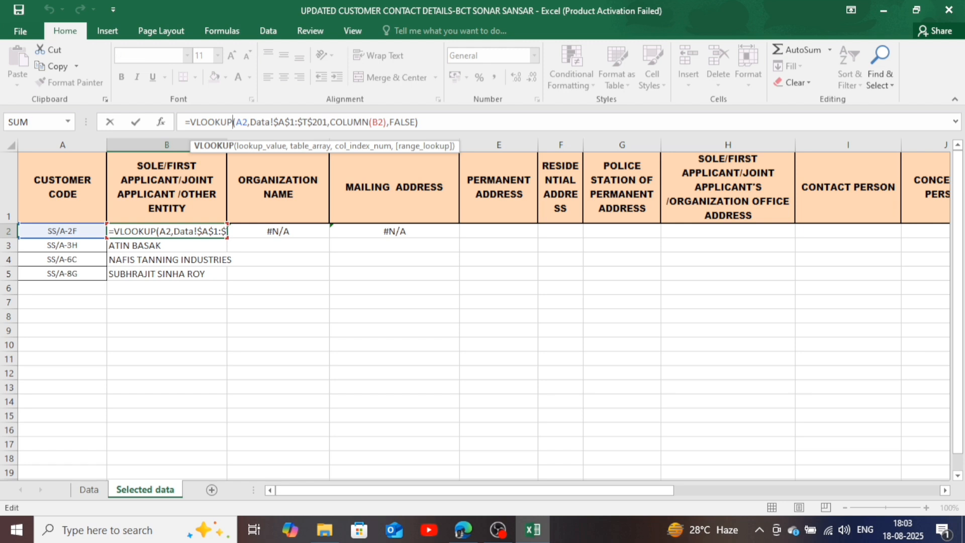
left_click(236, 122)
key("F4")
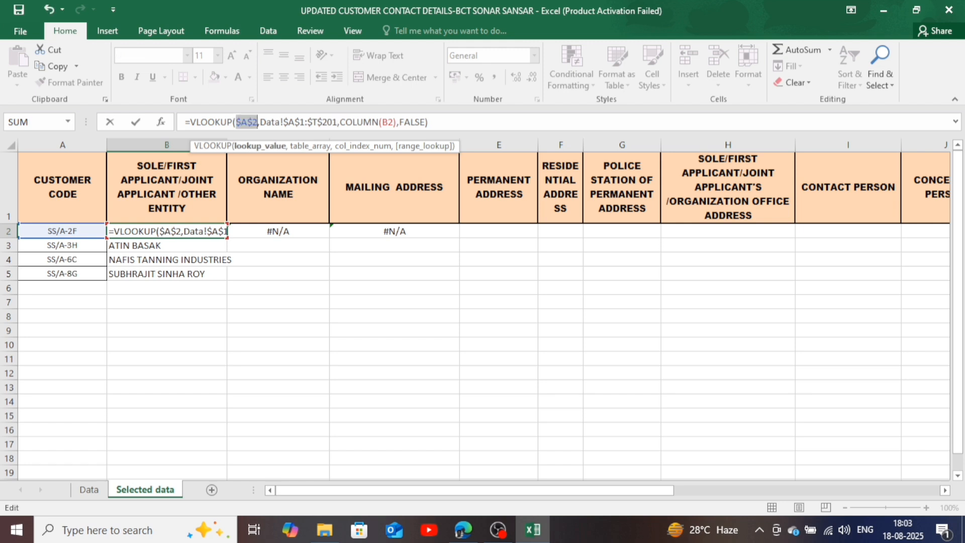
left_click(394, 302)
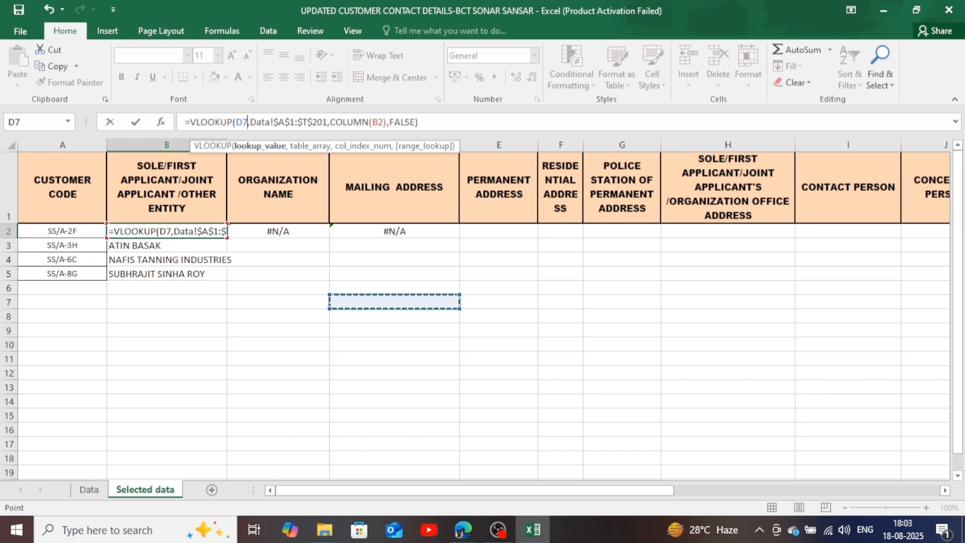
left_click(423, 122)
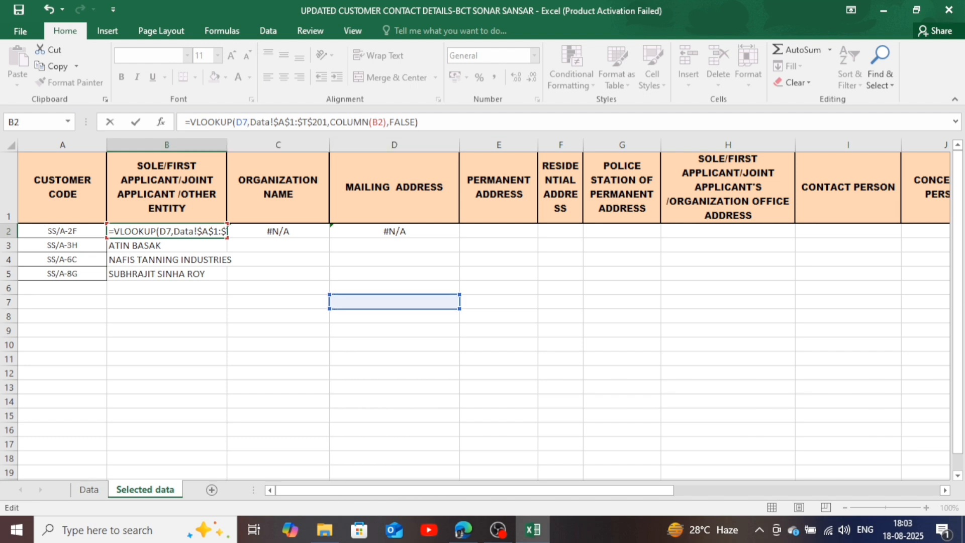
left_click(114, 231)
left_click(418, 122)
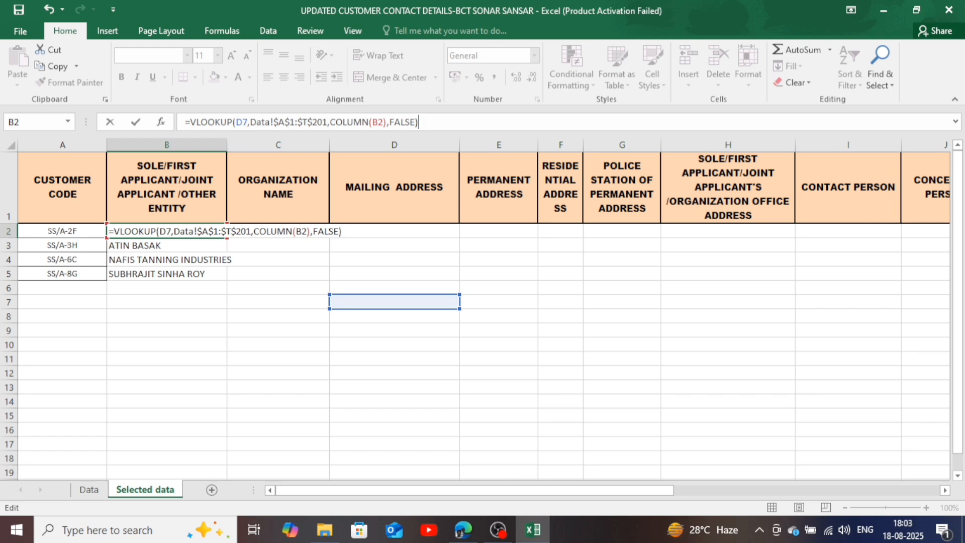
key("Return")
type(".")
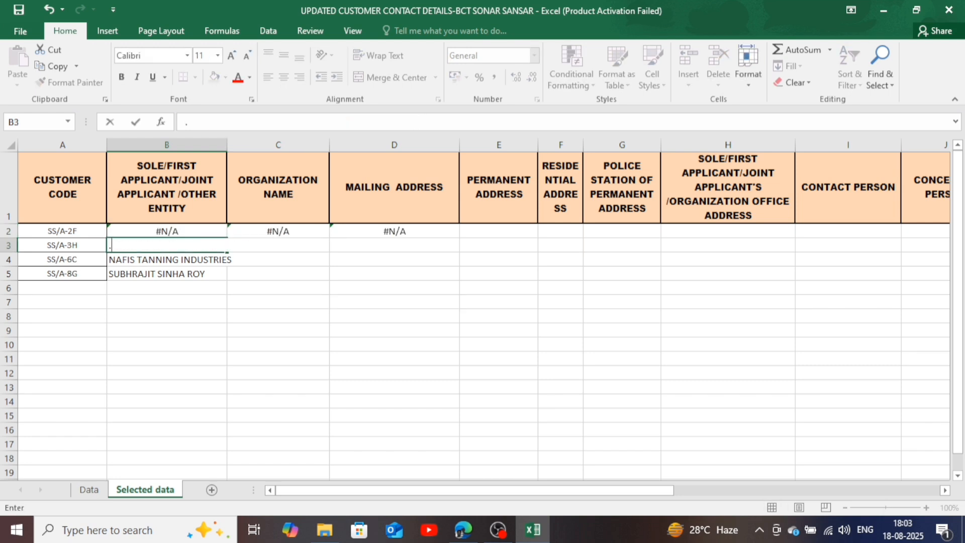
key("ctrl+z")
key("ctrl+z")
key("ctrl+z")
key("ctrl+z")
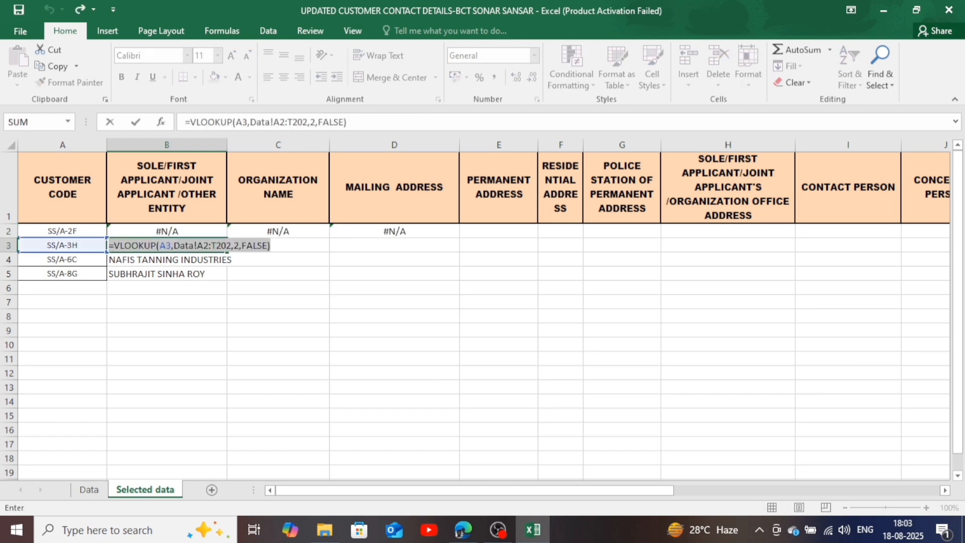
key("ctrl+z")
key("Escape")
left_click(278, 302)
- Correct the lookup value in cell B2's VLOOKUP formula to A2 and lock it as the absolute reference $A$2
left_click(167, 231)
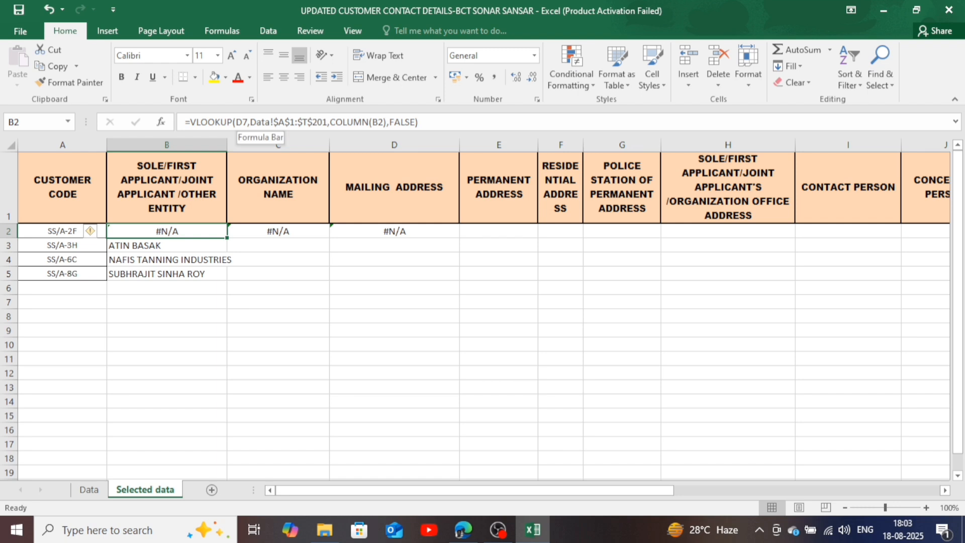
left_click_drag(247, 122, 237, 122)
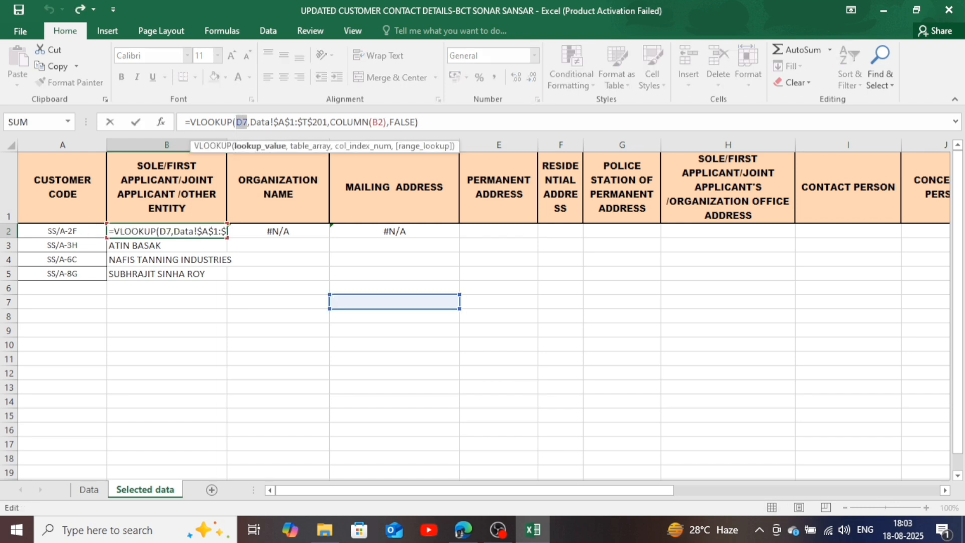
type("a2")
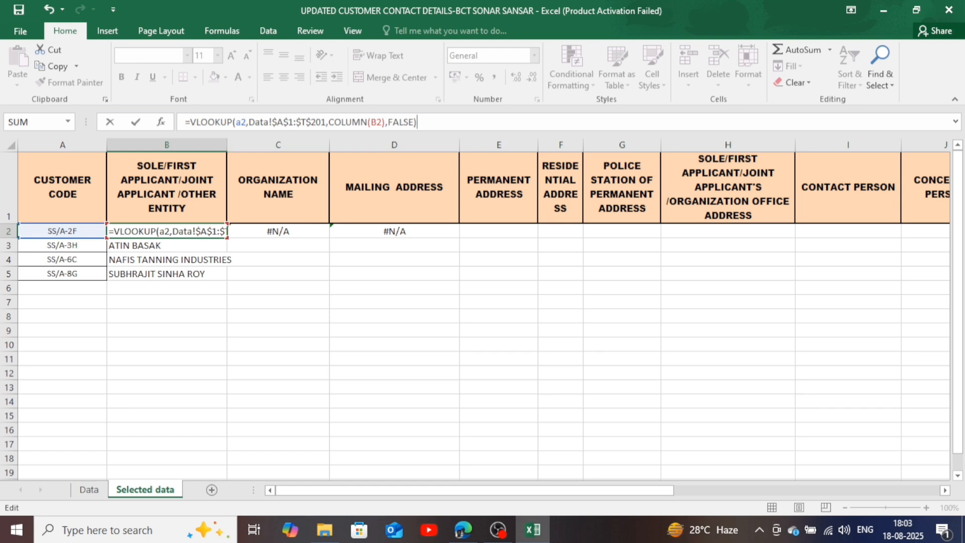
key("Return")
left_click(167, 231)
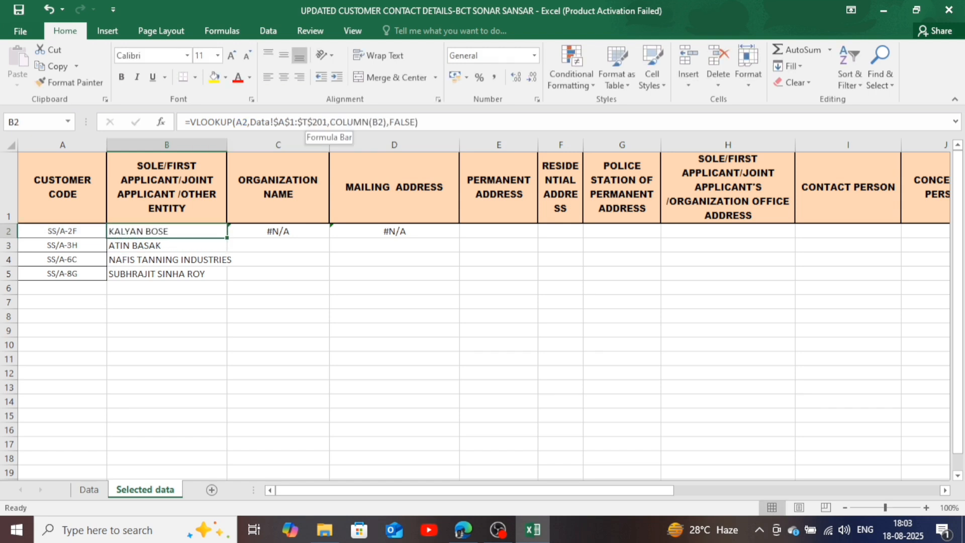
left_click(237, 122)
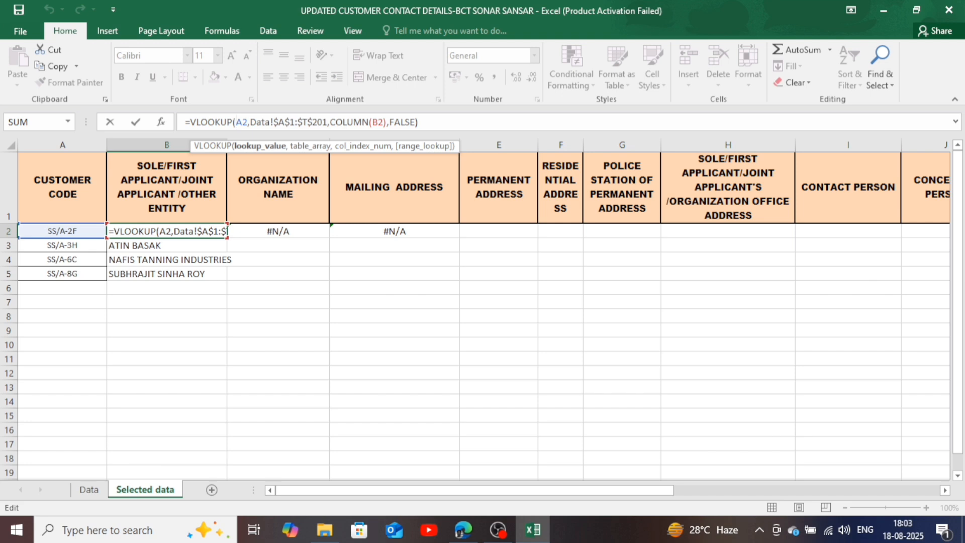
key("F4")
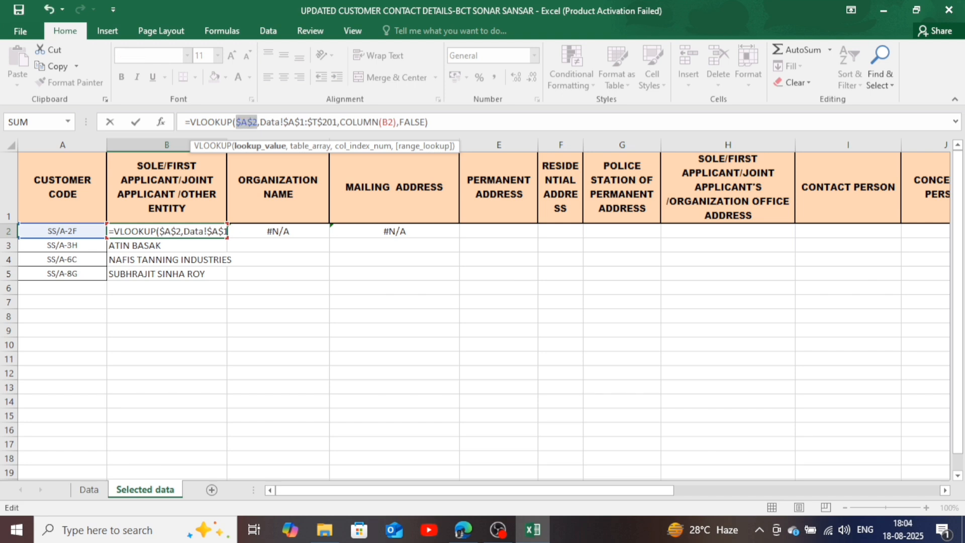
key("Return")
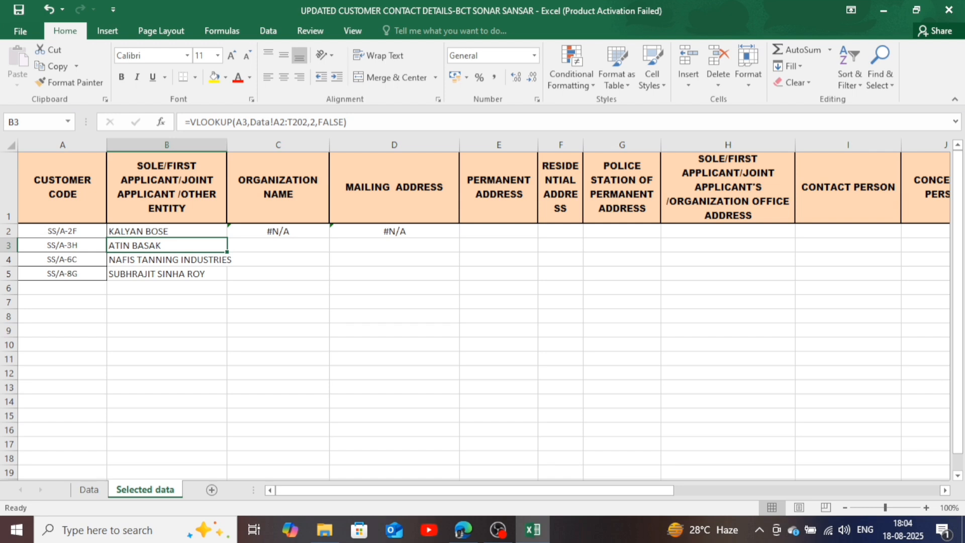
- Fill the VLOOKUP formula from cell B2 across to F2 and increase the height of row 2
left_click(167, 231)
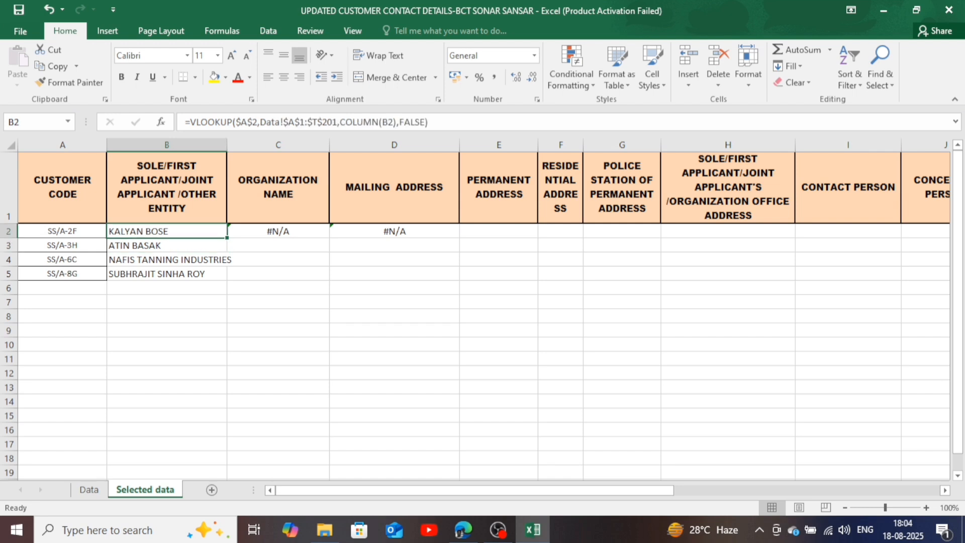
left_click_drag(227, 237, 580, 234)
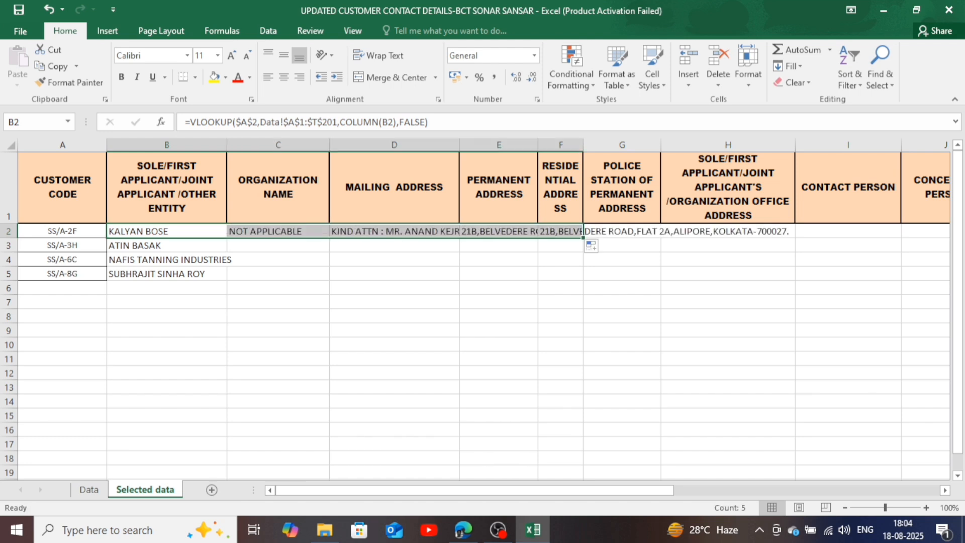
left_click(622, 358)
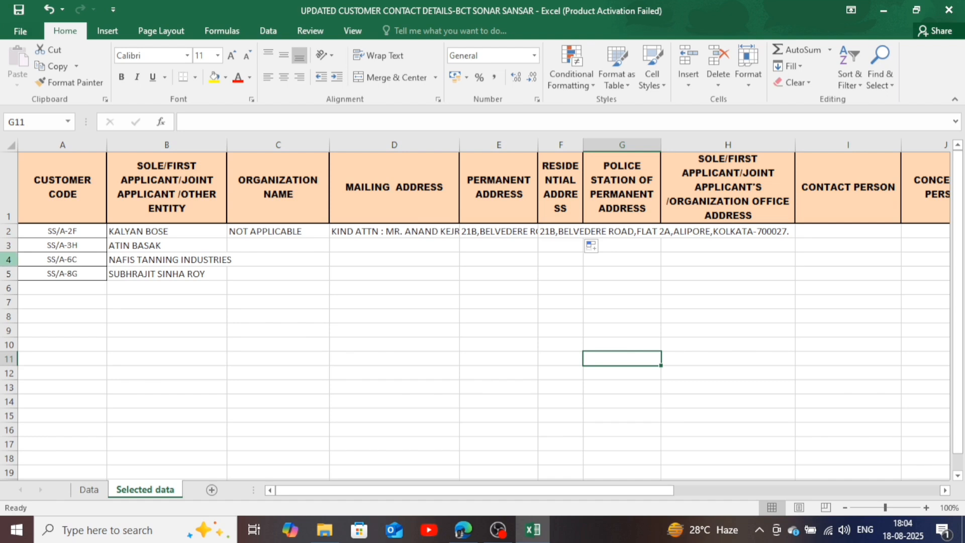
left_click_drag(8, 237, 8, 255)
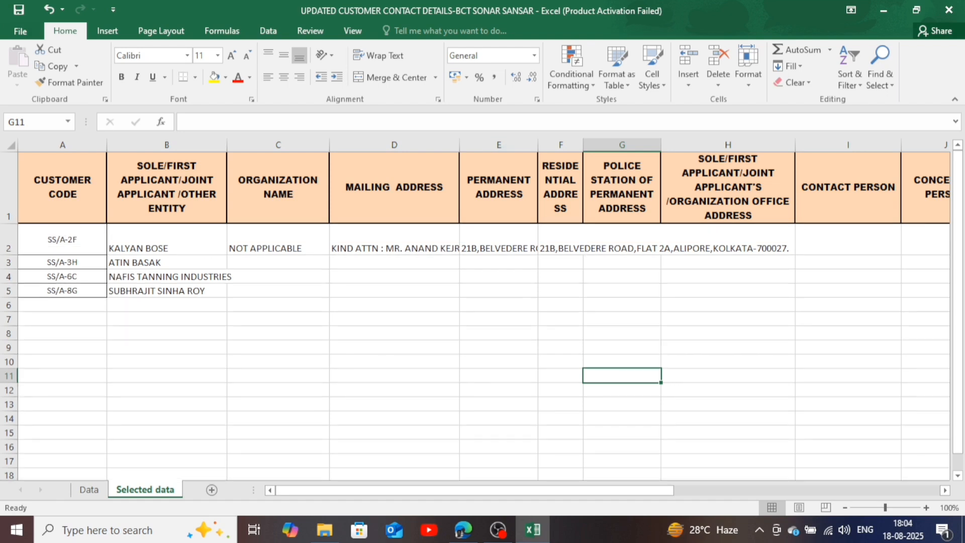
- Turn on text wrapping for the mailing address in cell D2 through the cell format settings
right_click(391, 247)
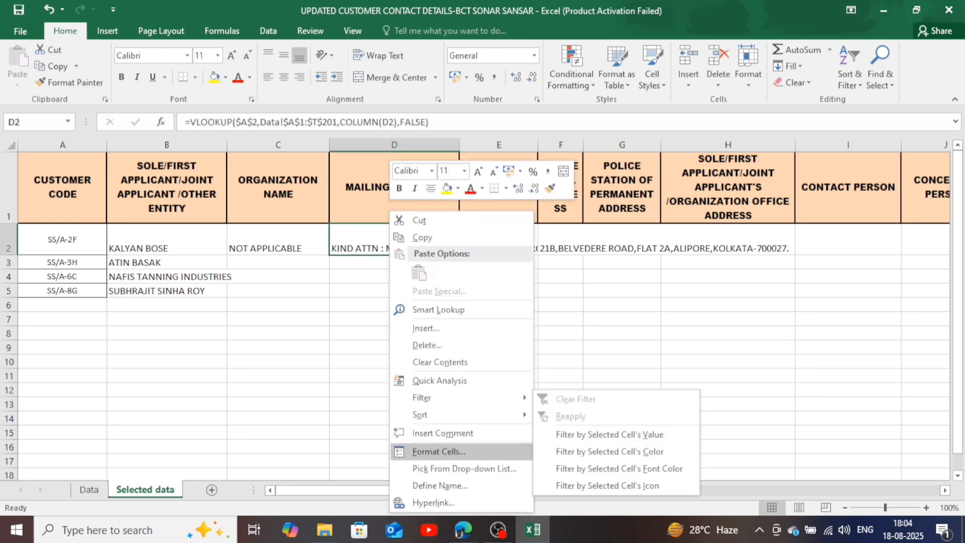
left_click(438, 452)
left_click(282, 338)
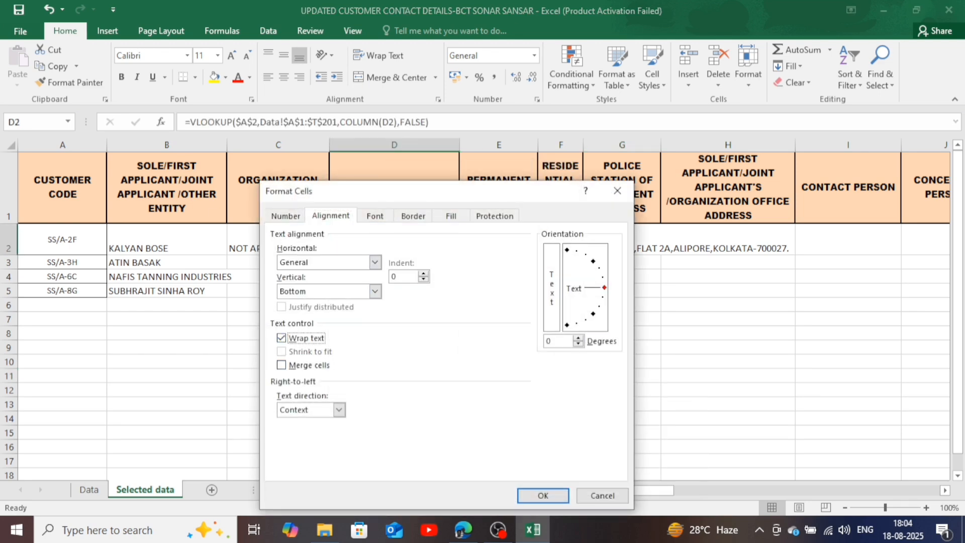
left_click(543, 496)
left_click(498, 347)
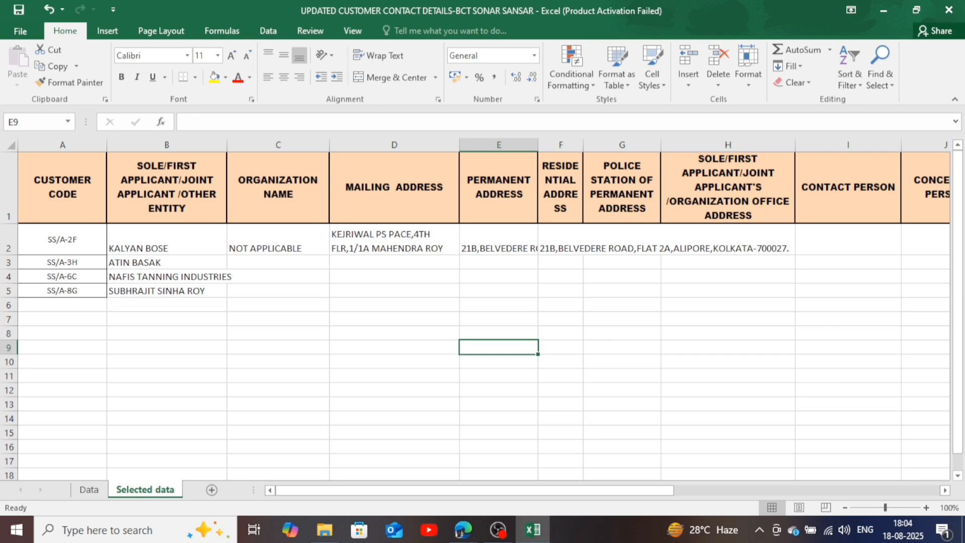
- Turn on text wrapping for the permanent address in cell E2 through the cell format settings
right_click(482, 247)
key("Escape")
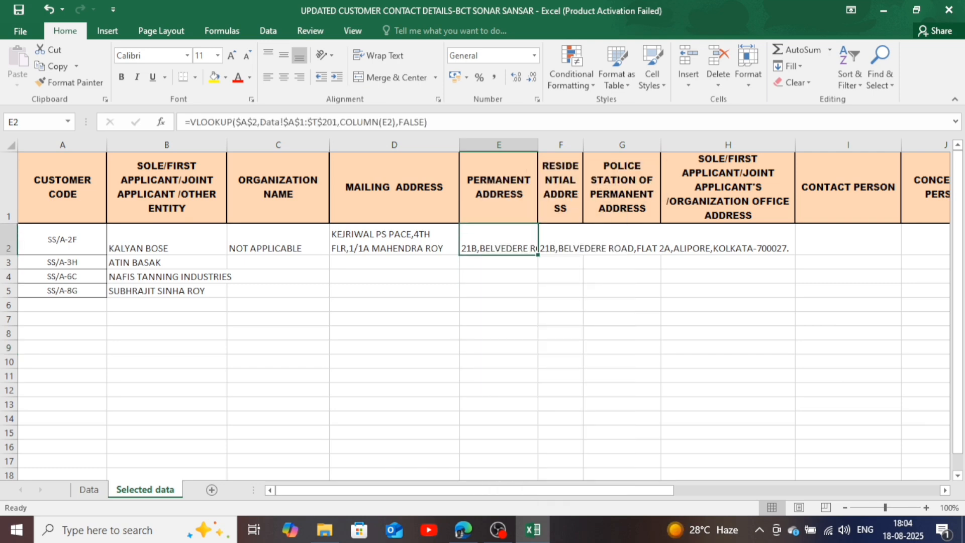
left_click(623, 333)
right_click(498, 246)
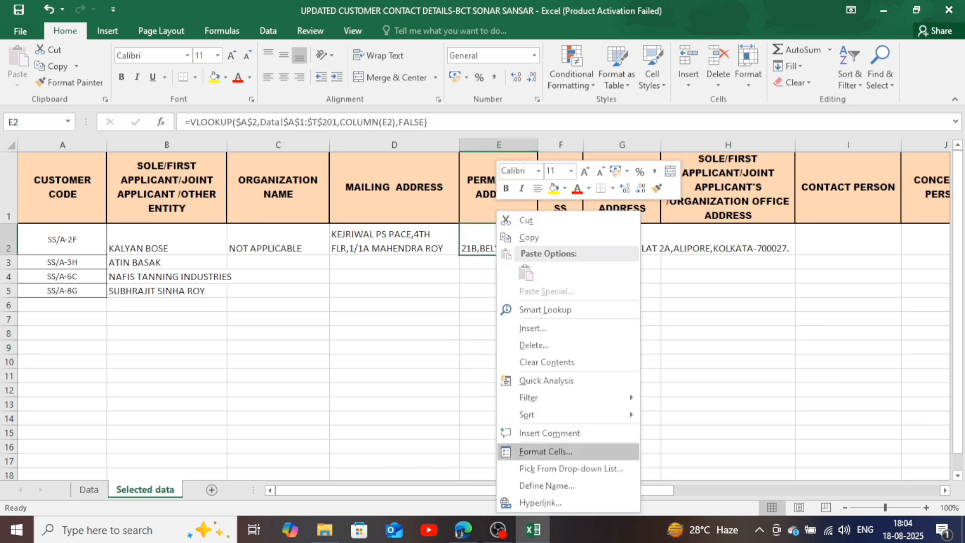
left_click(545, 451)
key("alt+w")
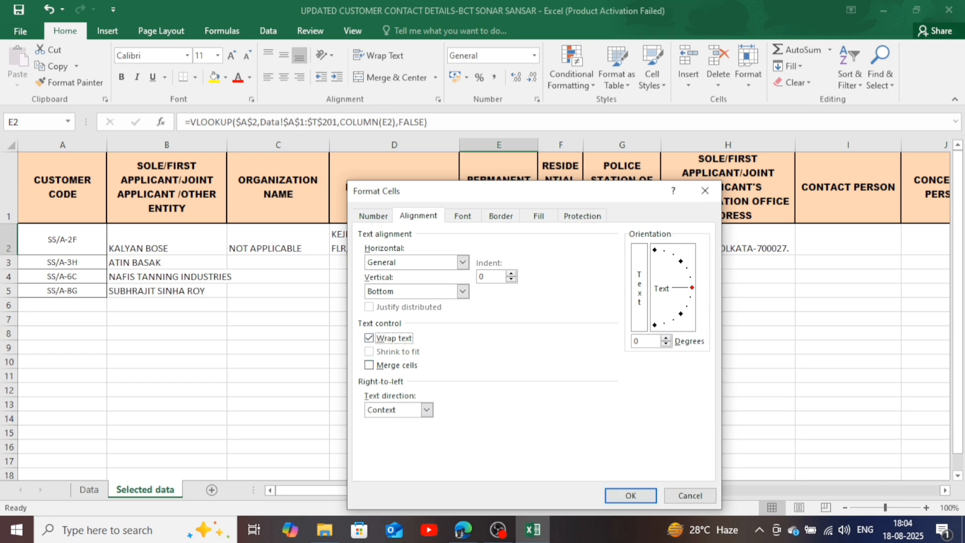
key("Return")
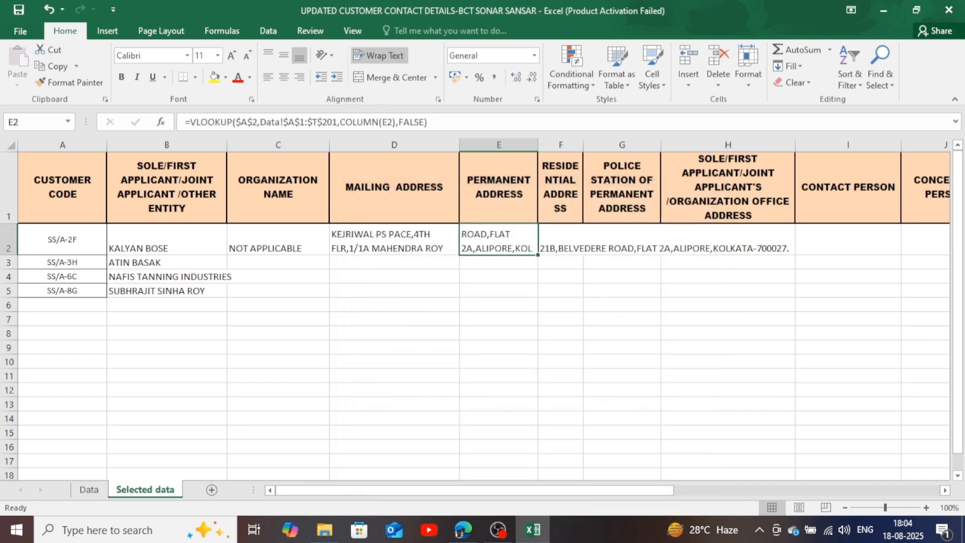
- Widen columns F and G slightly so the residential address and police station headers have more room
left_click_drag(583, 145, 596, 144)
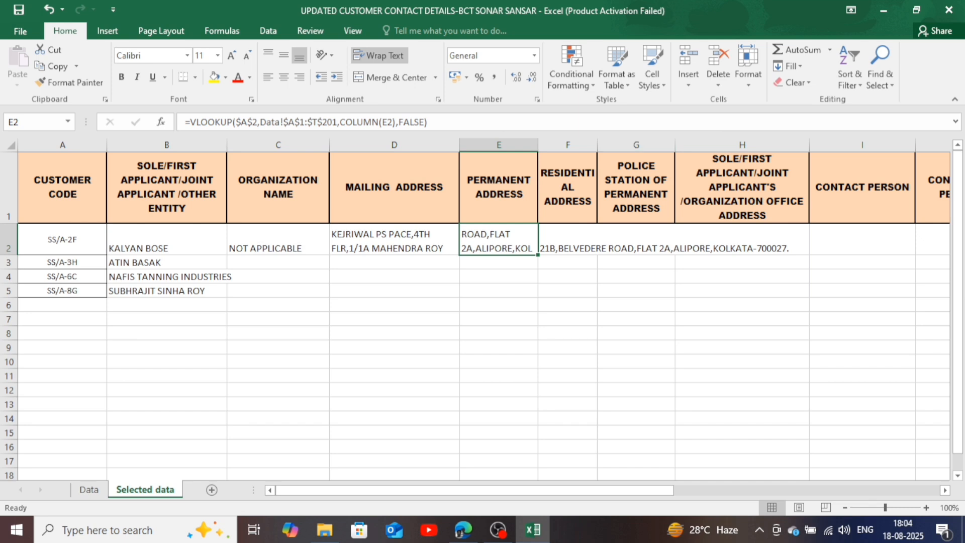
left_click_drag(674, 145, 690, 145)
left_click(278, 347)
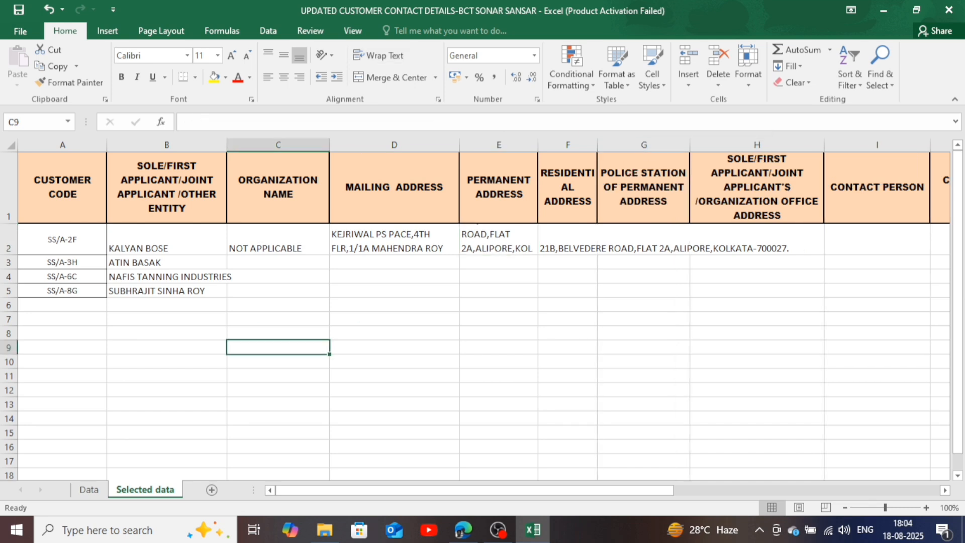
- Check the VLOOKUP formula in cell B2, look through the customer records on the Data sheet and return to the Selected data sheet
left_click(166, 239)
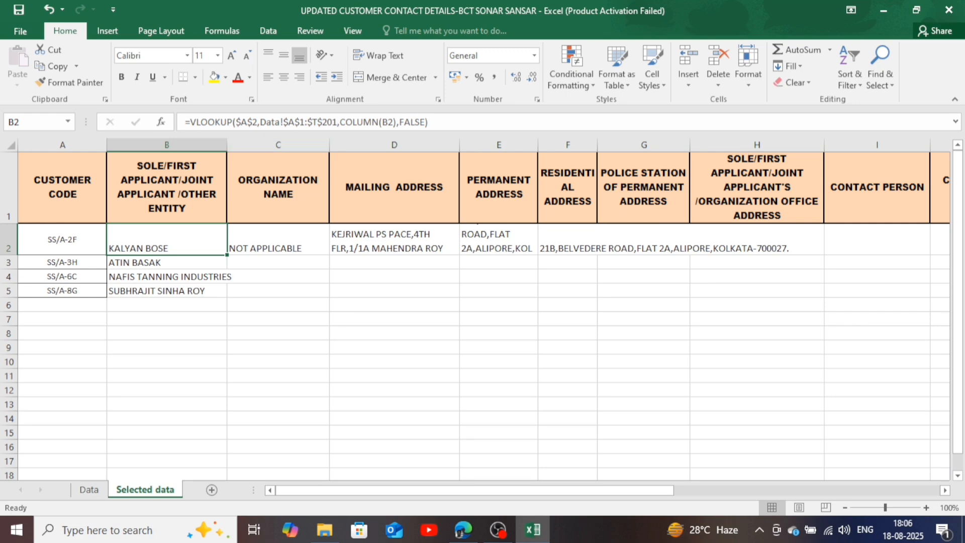
left_click(89, 490)
scroll(483, 316, "down", 20)
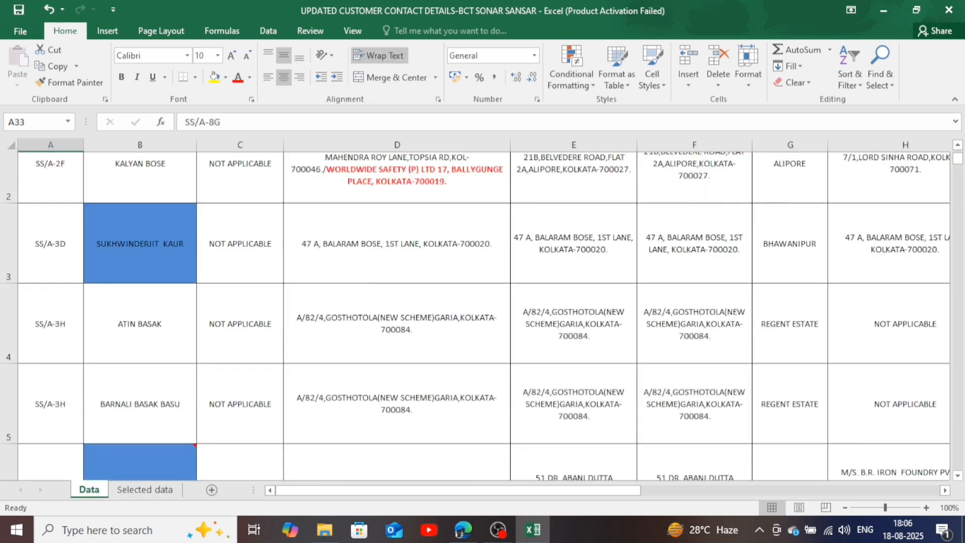
scroll(483, 316, "down", 18)
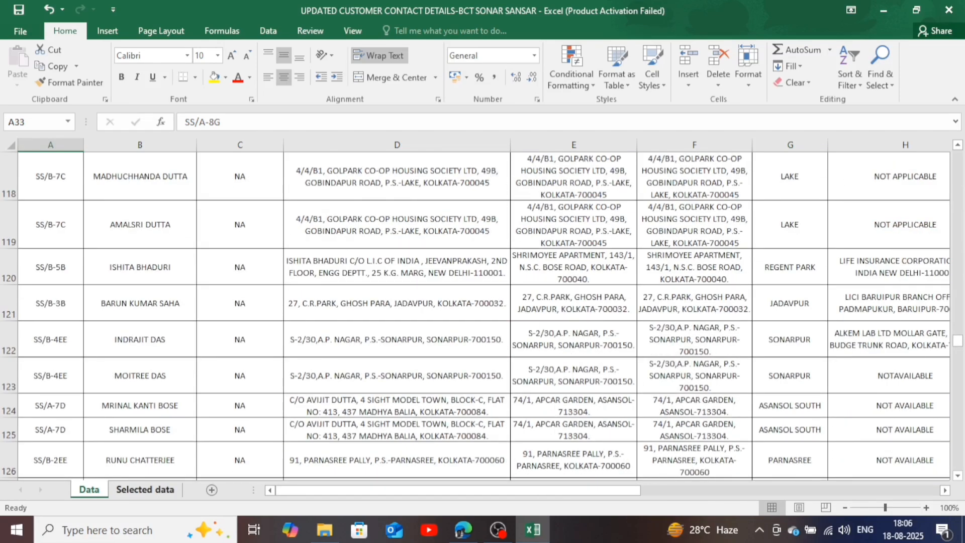
left_click(145, 489)
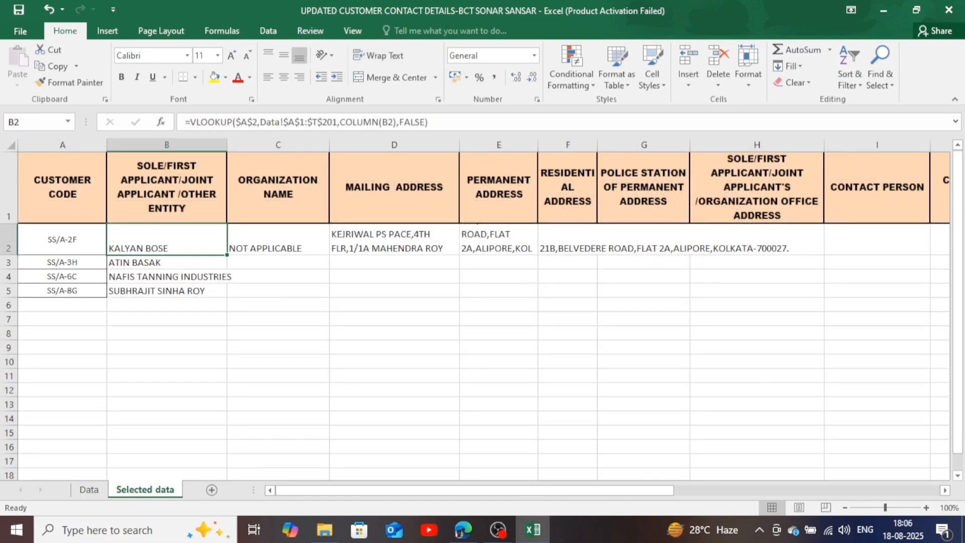